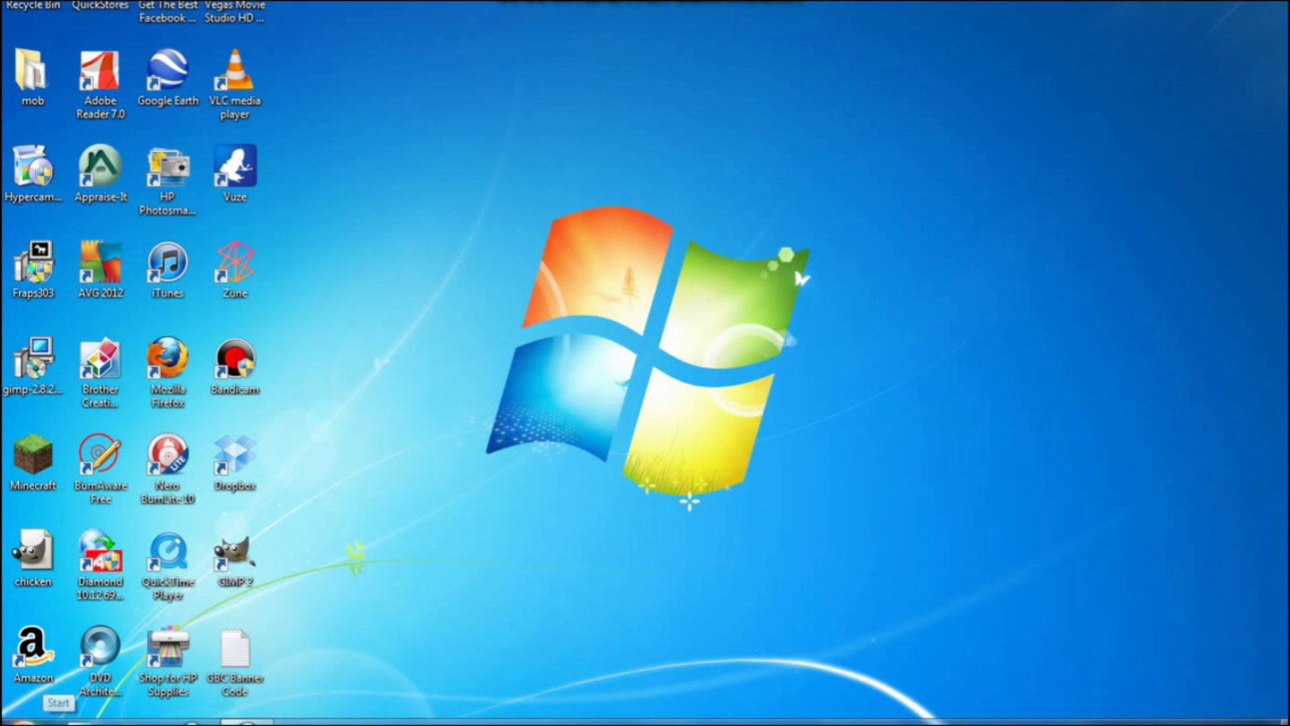
Run %appdata% from the Run box to show the AppData Roaming folder
{"action": "left_click", "coordinate": [45, 721]}
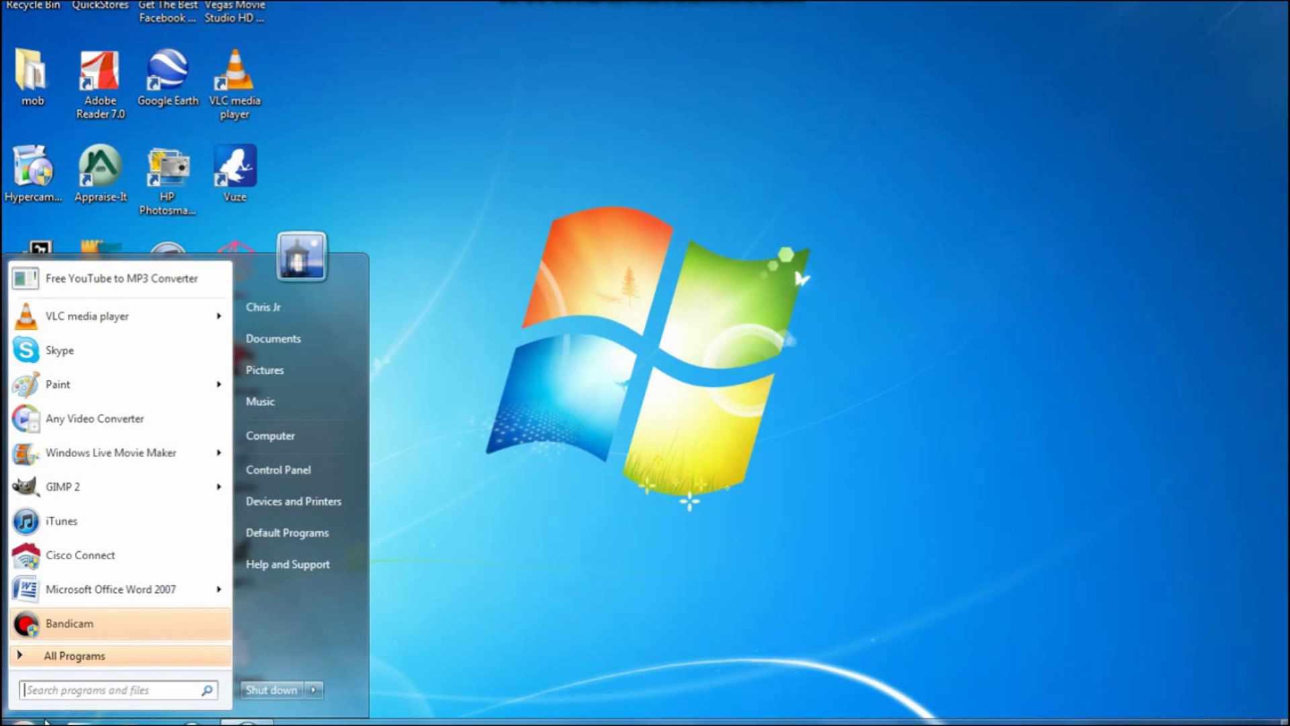
{"action": "type", "text": "run"}
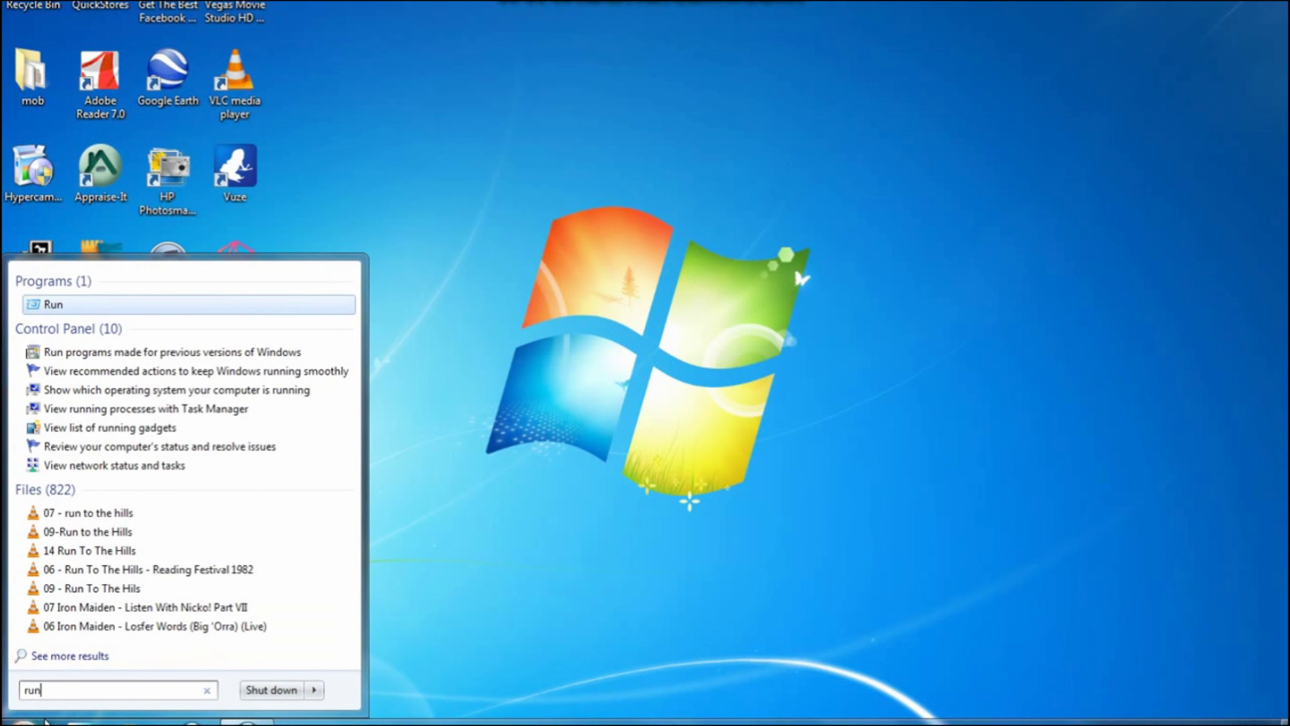
{"action": "key", "text": "Return"}
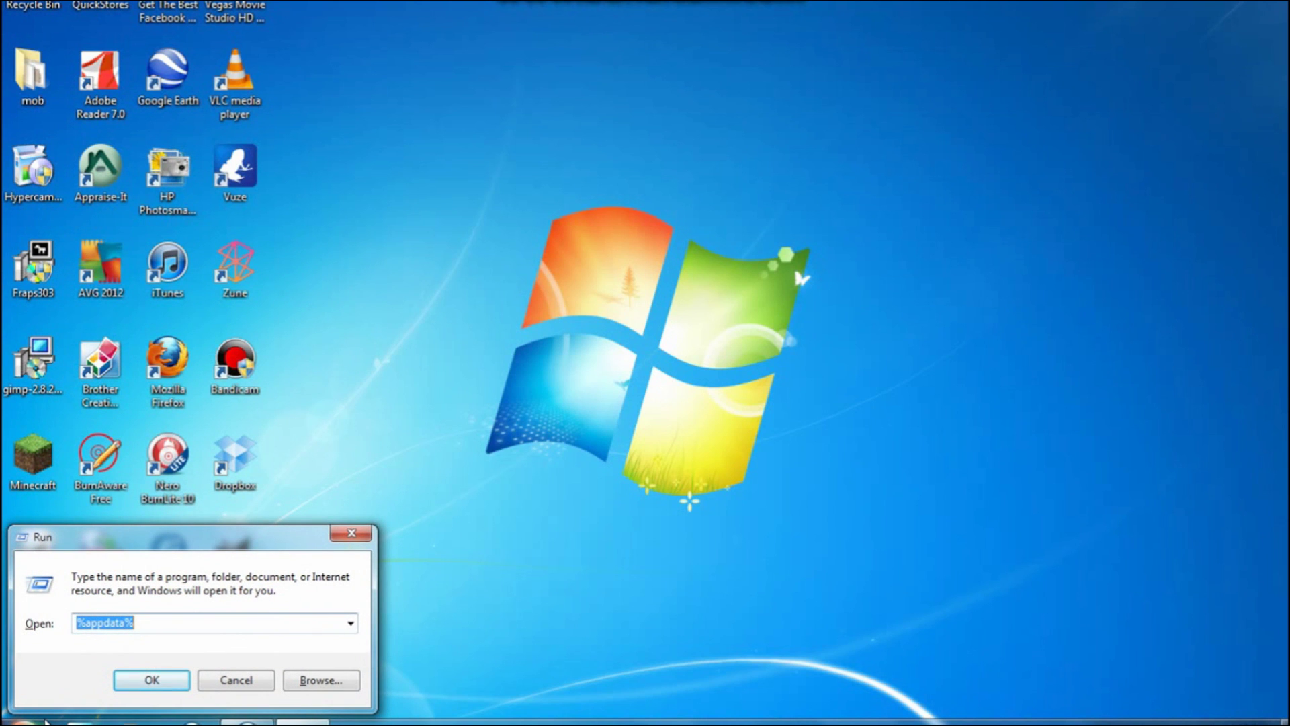
{"action": "left_click", "coordinate": [165, 684]}
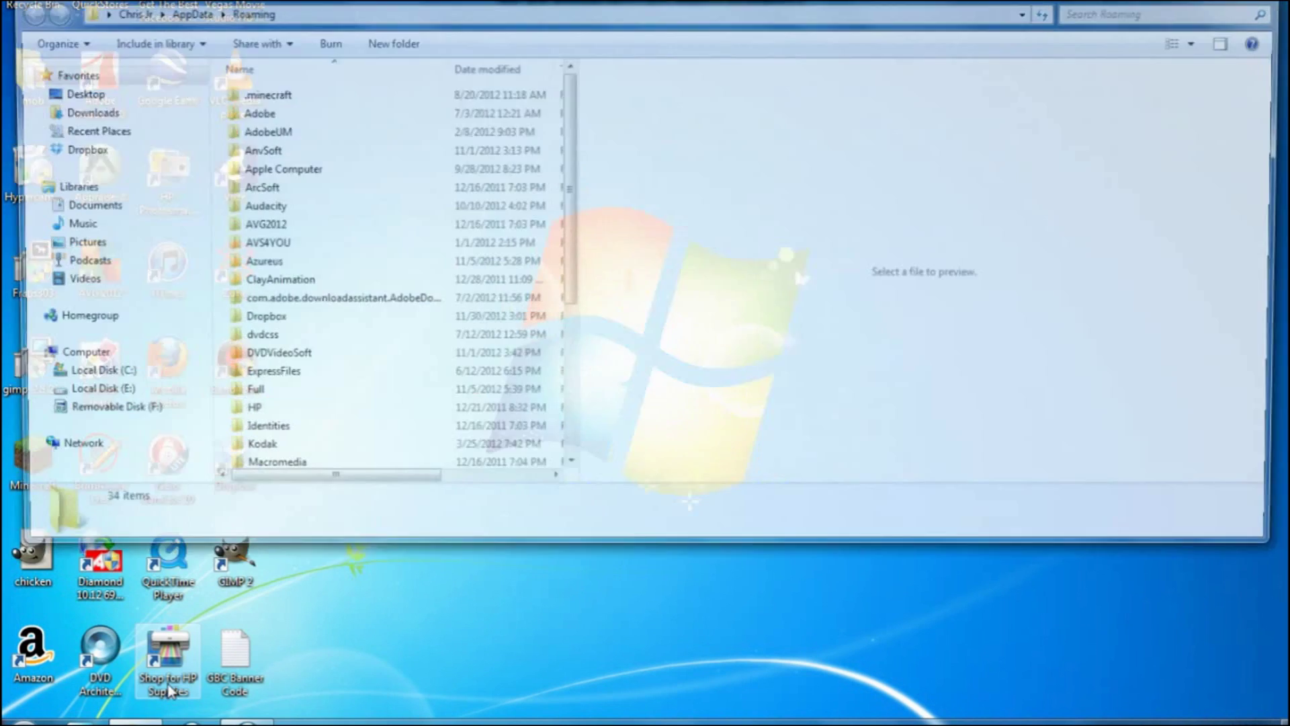
Widen the file list and go into .minecraft, then its bin folder
{"action": "left_click_drag", "start_coordinate": [575, 179], "coordinate": [928, 202]}
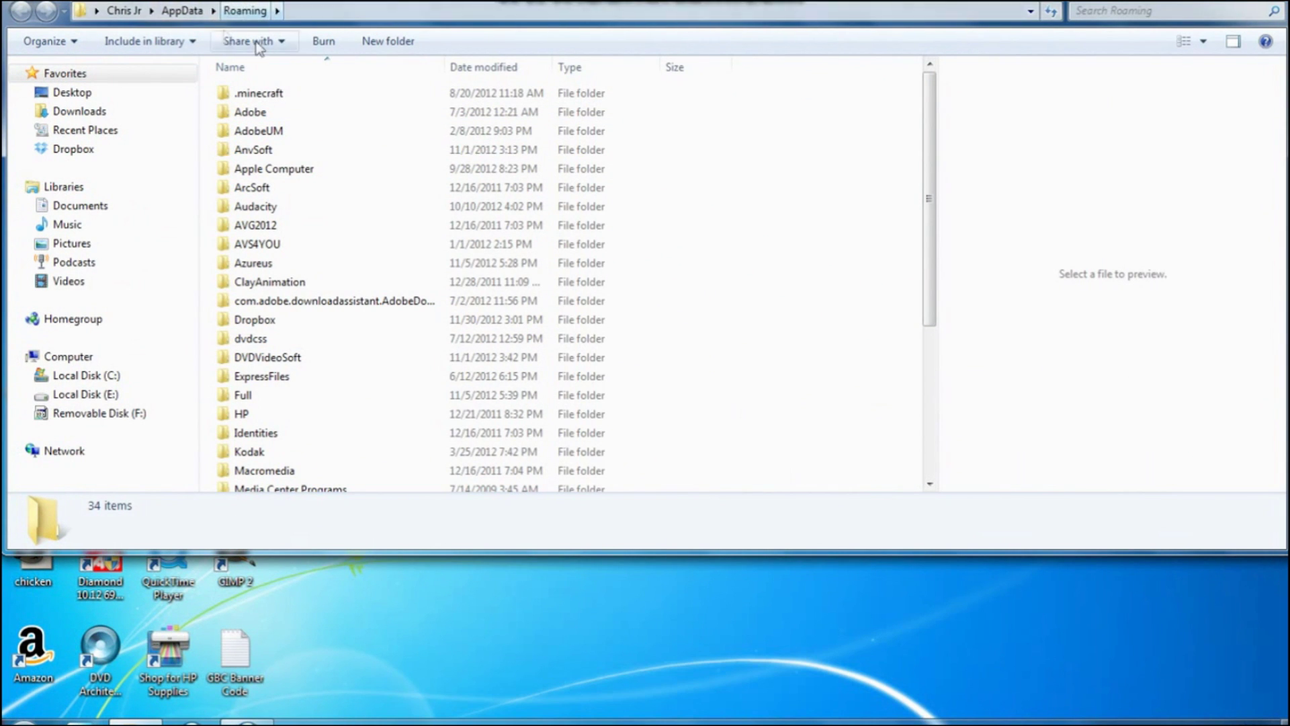
{"action": "double_click", "coordinate": [265, 94]}
{"action": "double_click", "coordinate": [260, 94]}
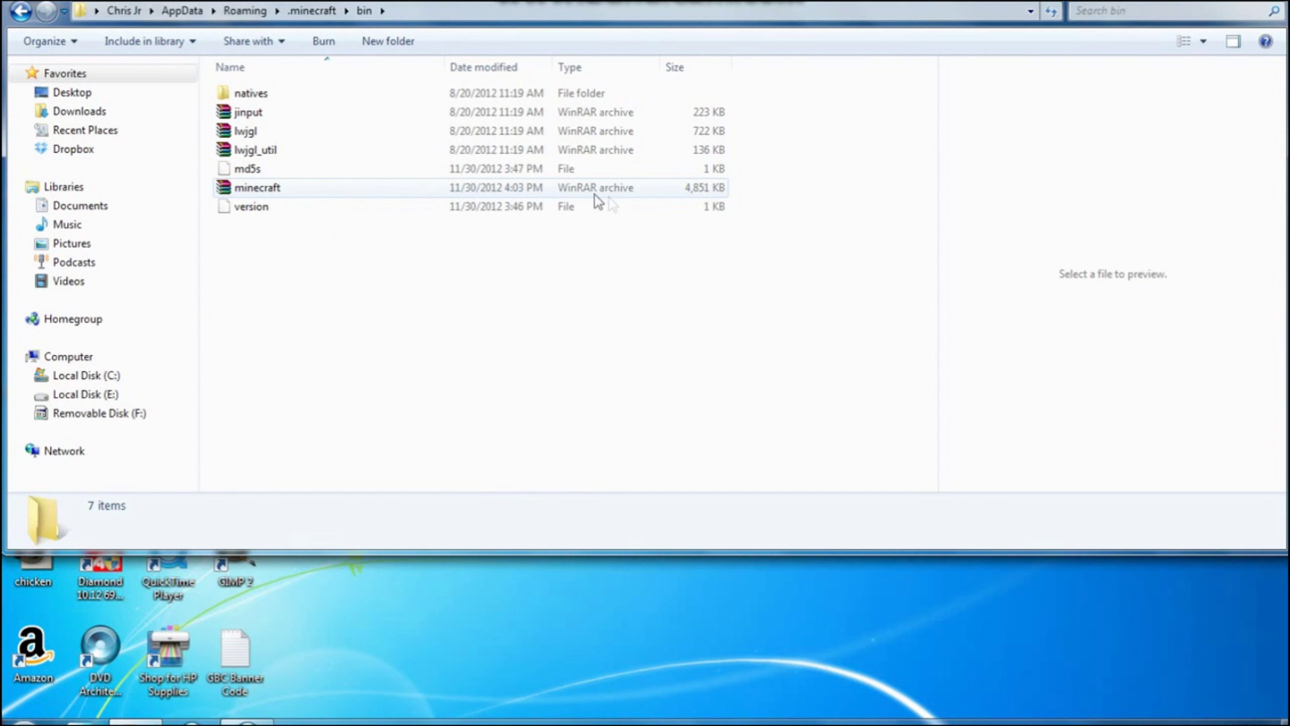
Open minecraft.jar in WinRAR and snap its window to the right half
{"action": "double_click", "coordinate": [257, 188]}
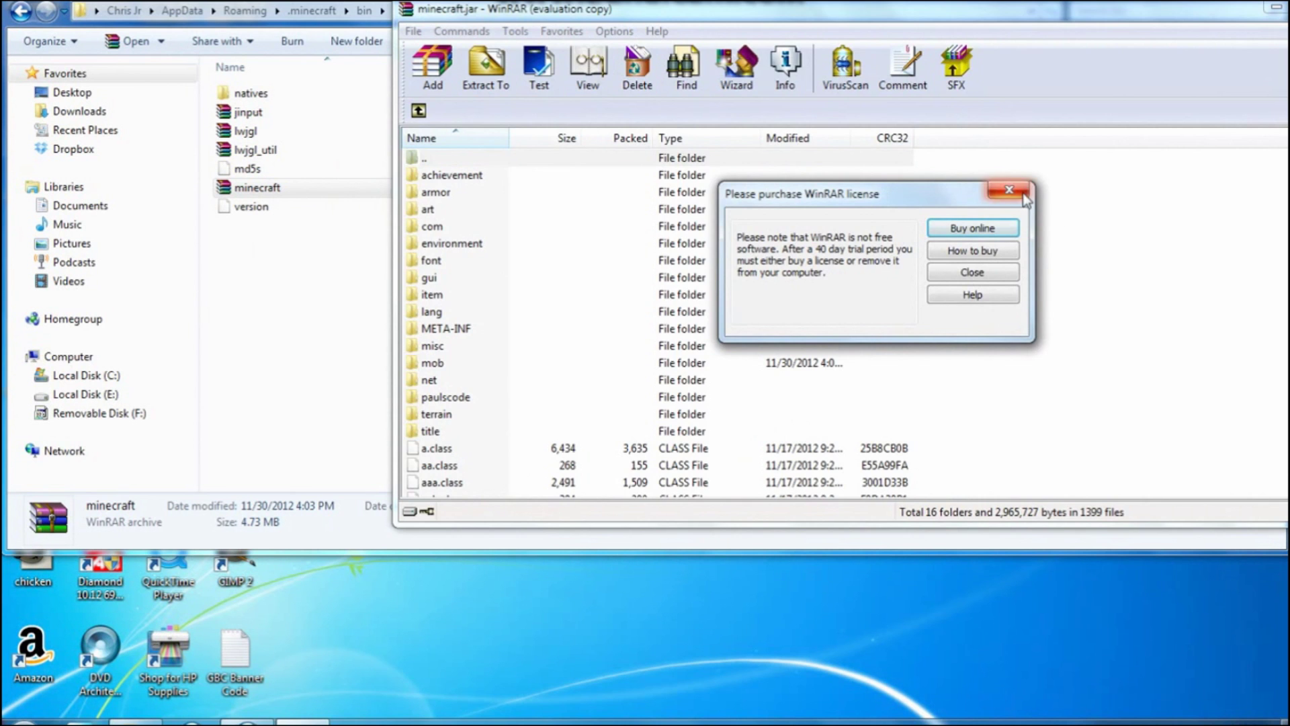
{"action": "left_click", "coordinate": [1023, 195]}
{"action": "key", "text": "Escape"}
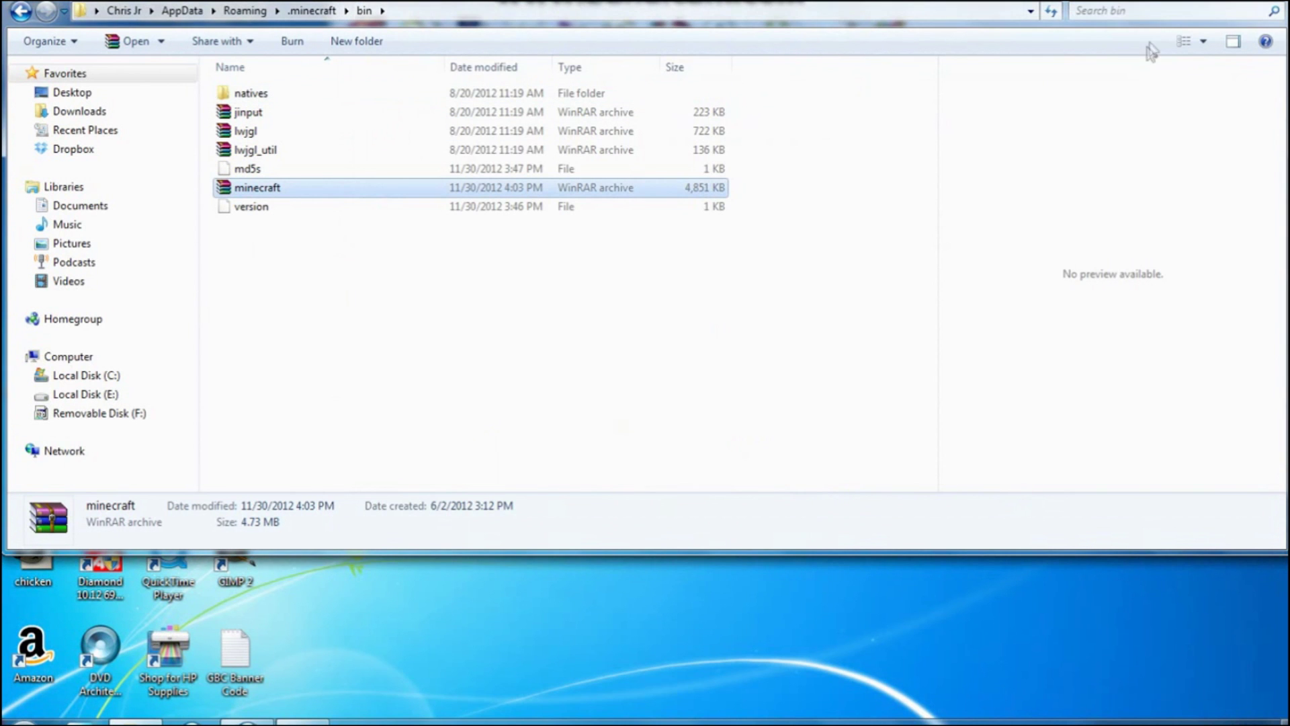
{"action": "left_click", "coordinate": [1188, 5]}
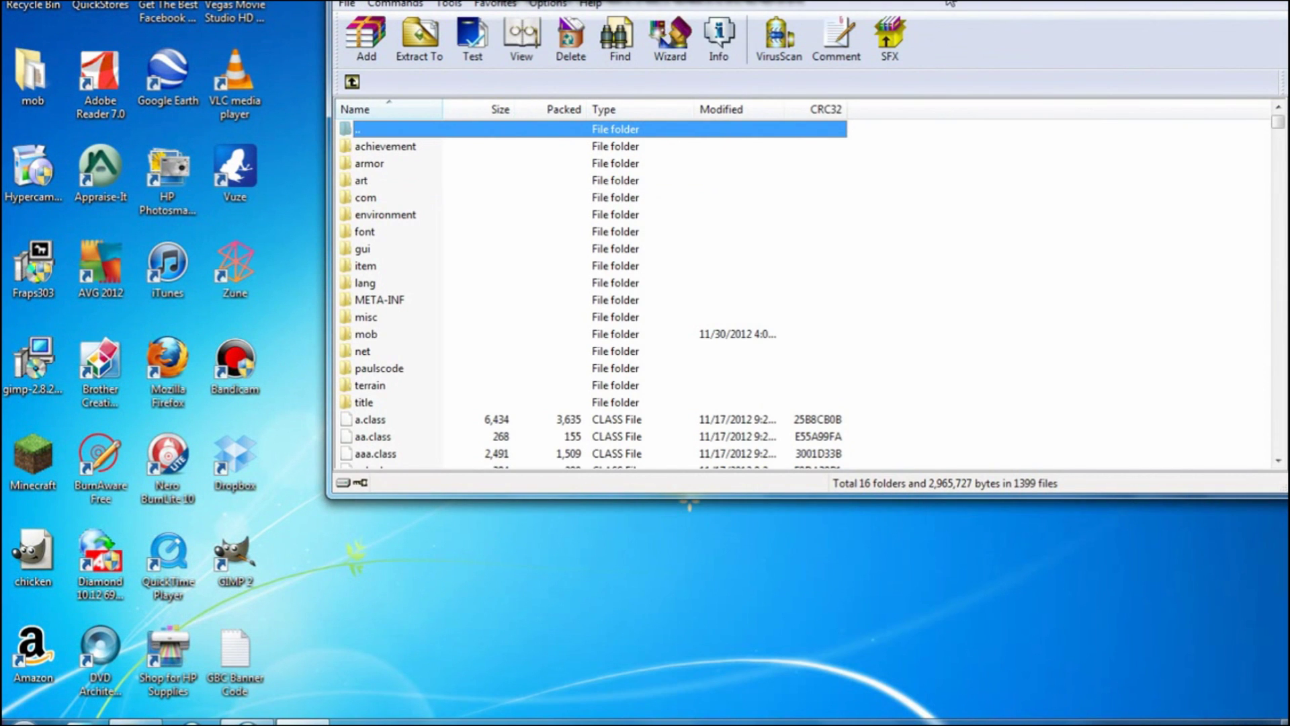
{"action": "key", "text": "super+Right"}
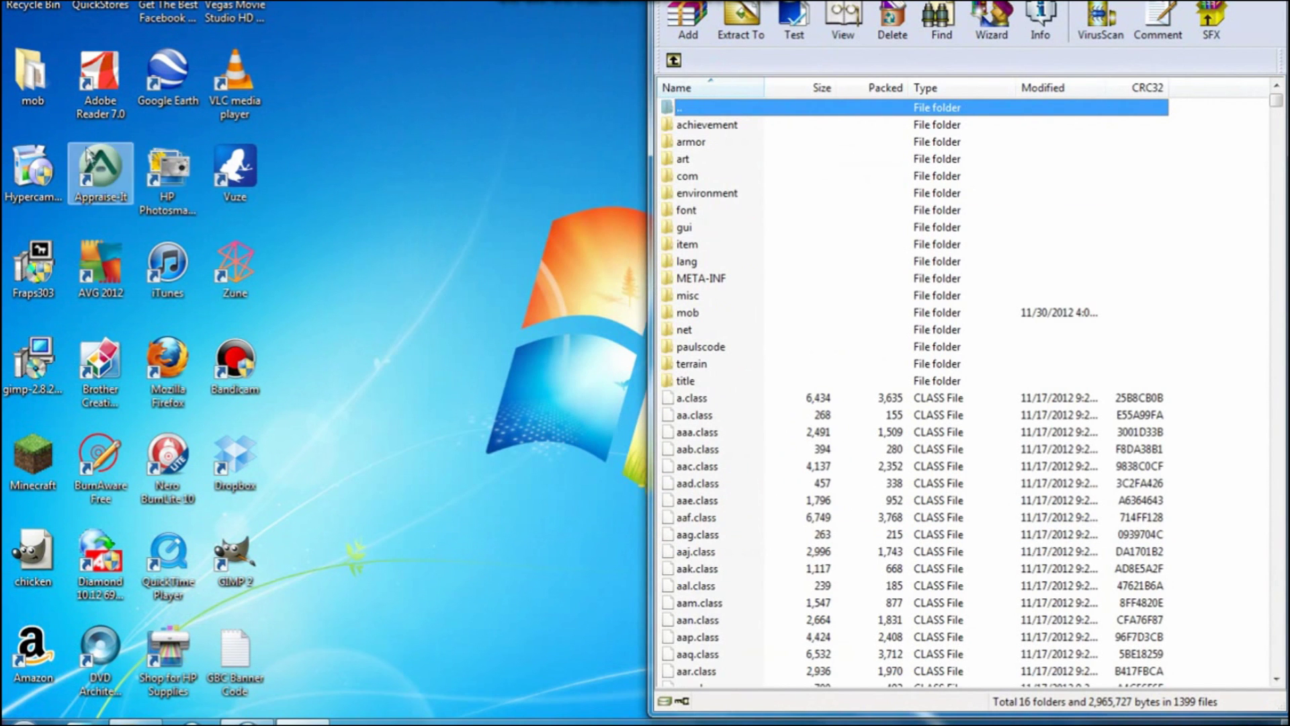
Delete the old mob folder from the desktop to the Recycle Bin
{"action": "right_click", "coordinate": [27, 80]}
{"action": "left_click", "coordinate": [135, 464]}
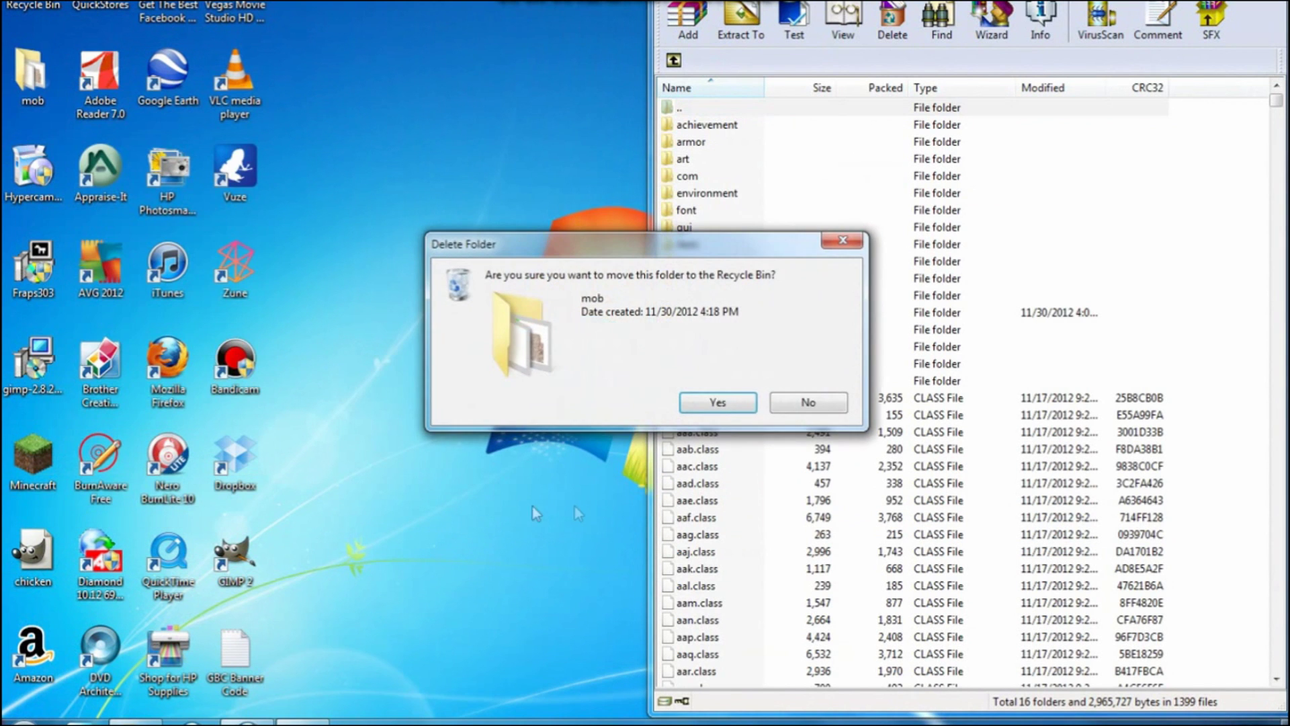
{"action": "left_click", "coordinate": [717, 402]}
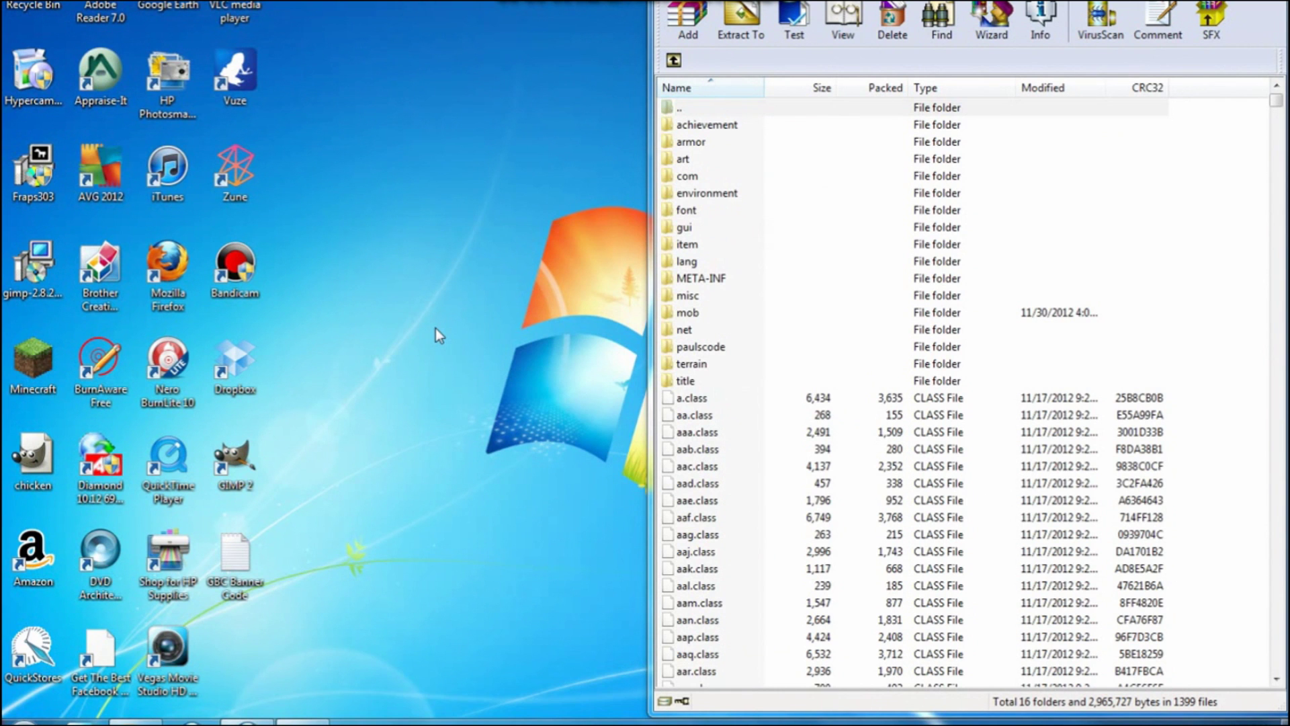
Create a desktop folder named mob and open it in a window on the left
{"action": "right_click", "coordinate": [388, 279]}
{"action": "mouse_move", "coordinate": [448, 455]}
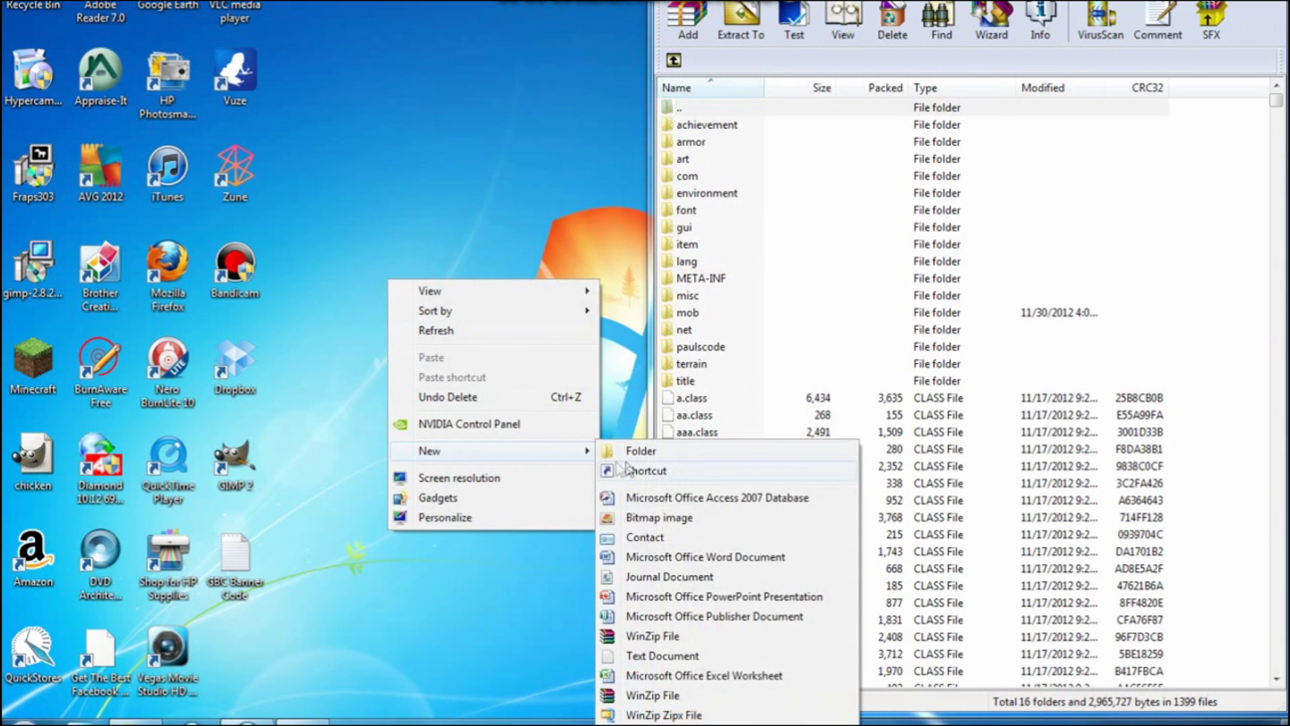
{"action": "left_click", "coordinate": [635, 453]}
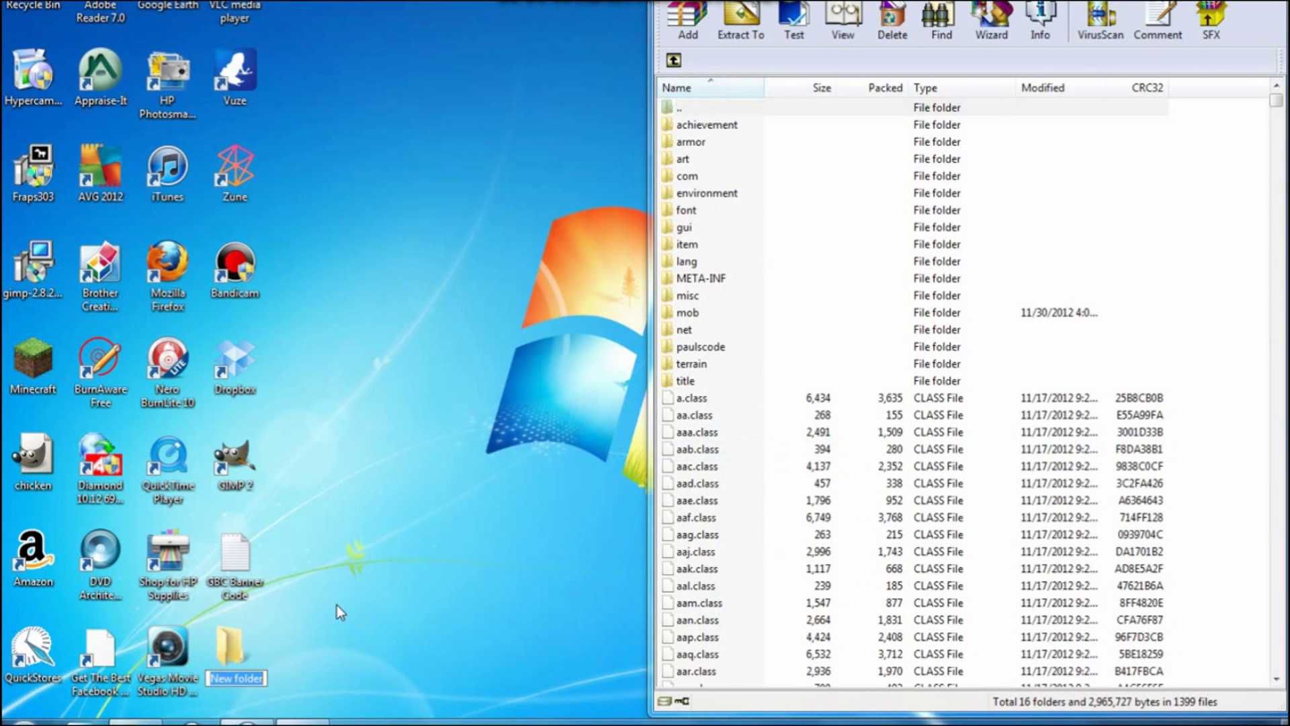
{"action": "type", "text": "mob"}
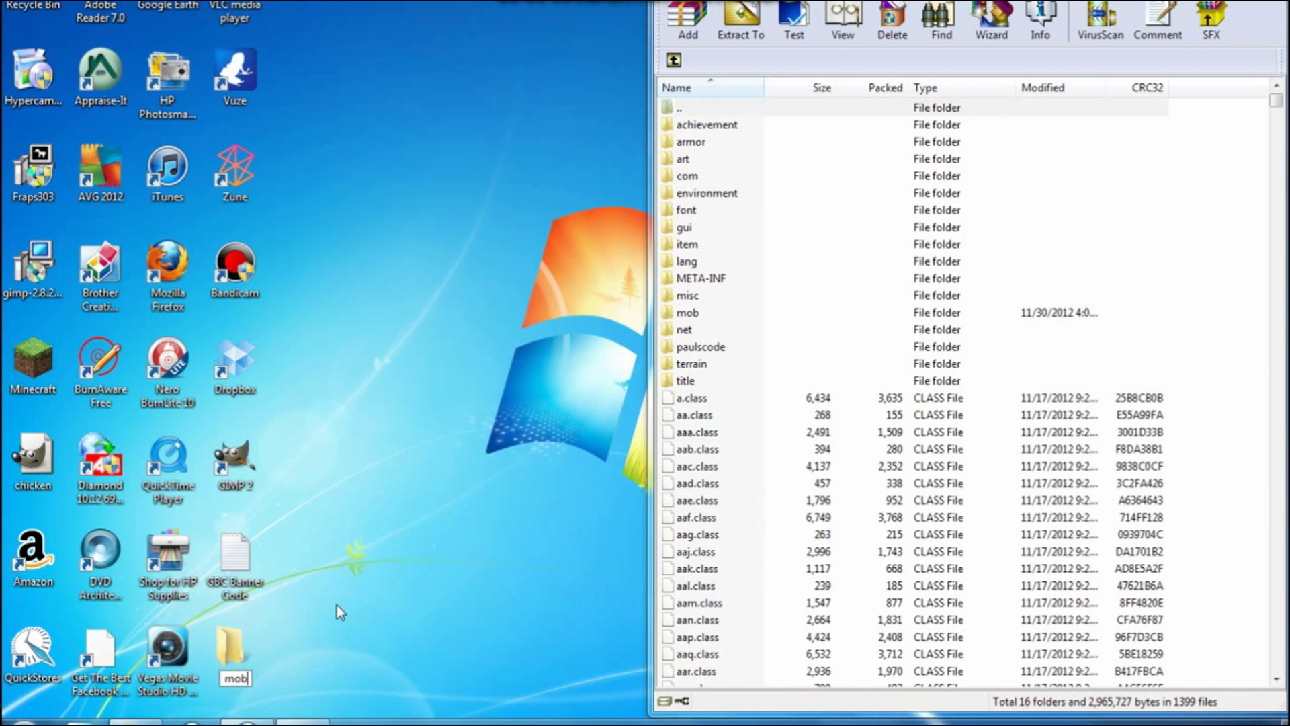
{"action": "key", "text": "Return"}
{"action": "double_click", "coordinate": [247, 657]}
{"action": "left_click_drag", "start_coordinate": [732, 3], "coordinate": [2, 62]}
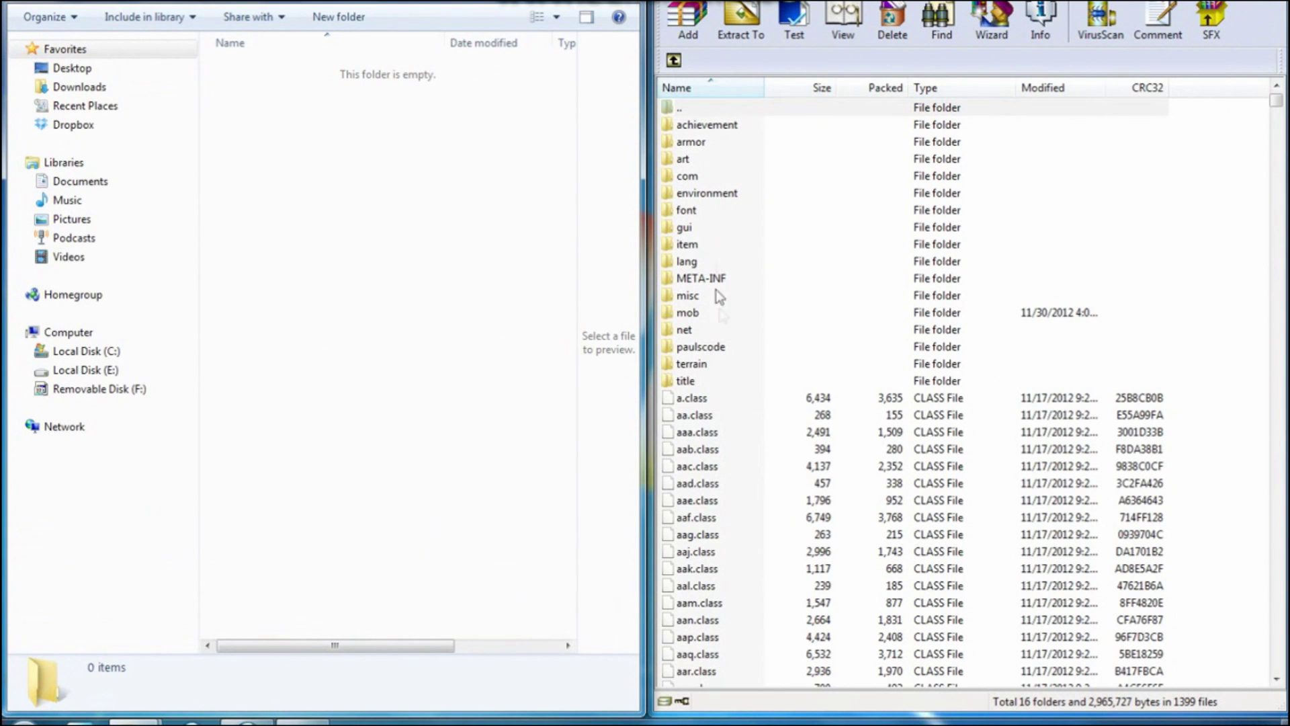
Copy all files from the archive's mob folder into the desktop mob folder
{"action": "double_click", "coordinate": [700, 314]}
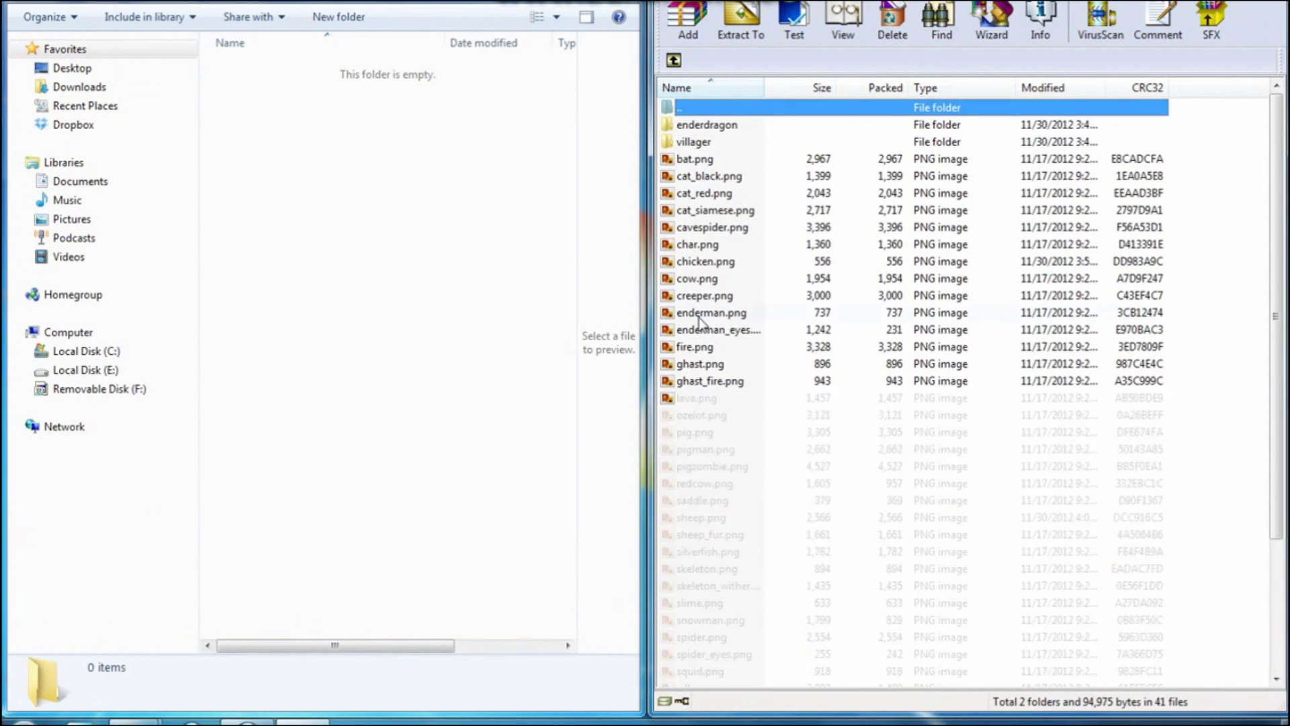
{"action": "left_click_drag", "start_coordinate": [1197, 127], "coordinate": [966, 686]}
{"action": "left_click_drag", "start_coordinate": [949, 554], "coordinate": [414, 369]}
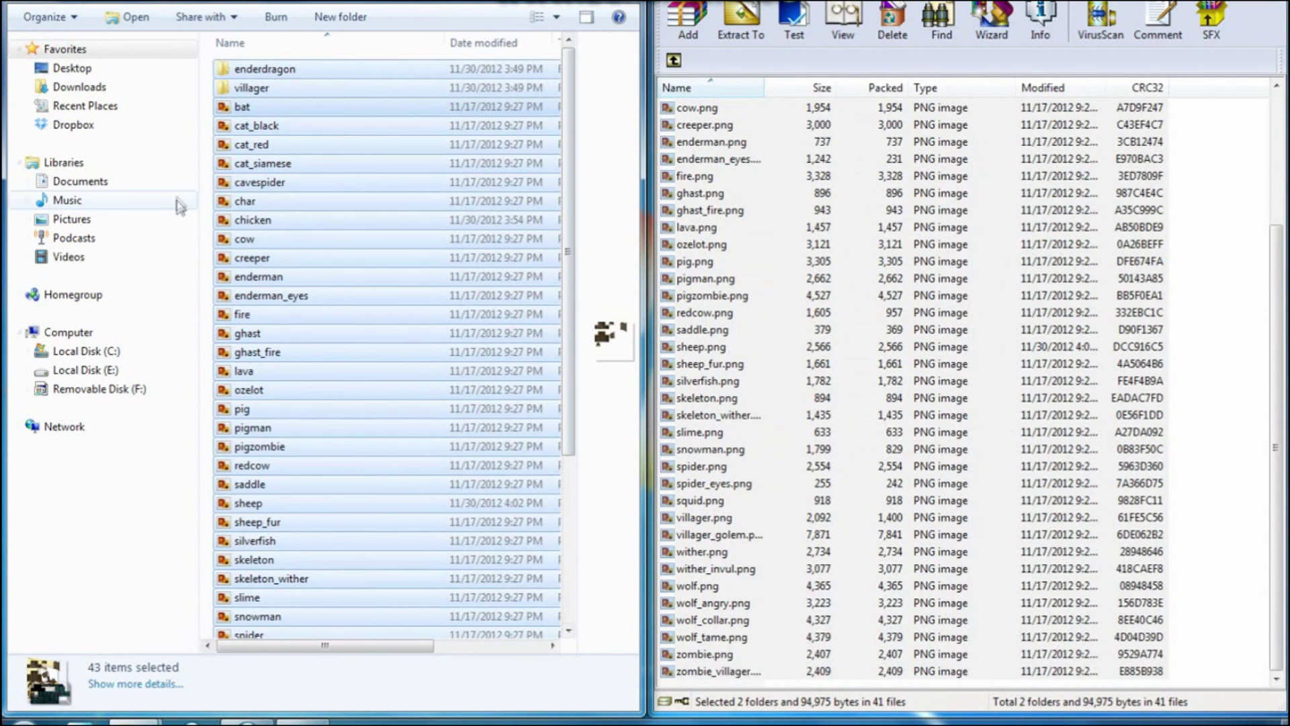
{"action": "left_click", "coordinate": [204, 173]}
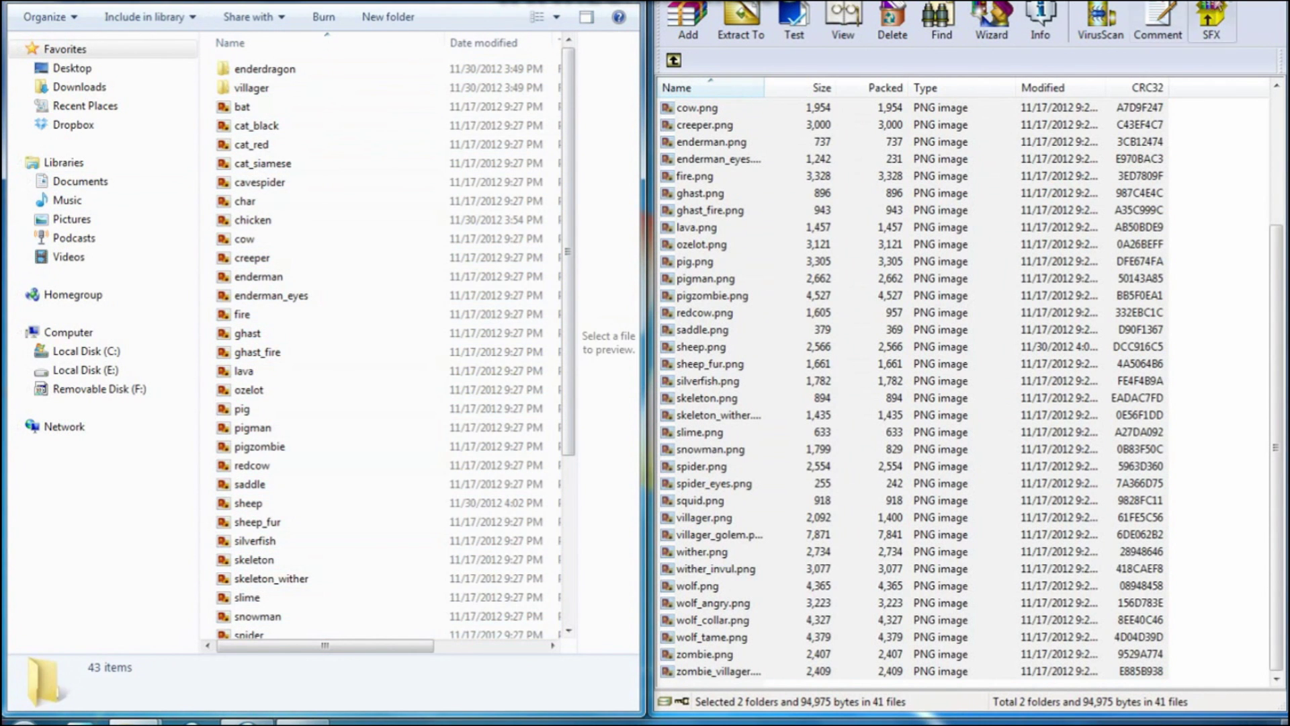
Close WinRAR and move the mob folder window to the right
{"action": "double_click", "coordinate": [1229, 2]}
{"action": "key", "text": "alt+F4"}
{"action": "left_click_drag", "start_coordinate": [437, 4], "coordinate": [1286, 13]}
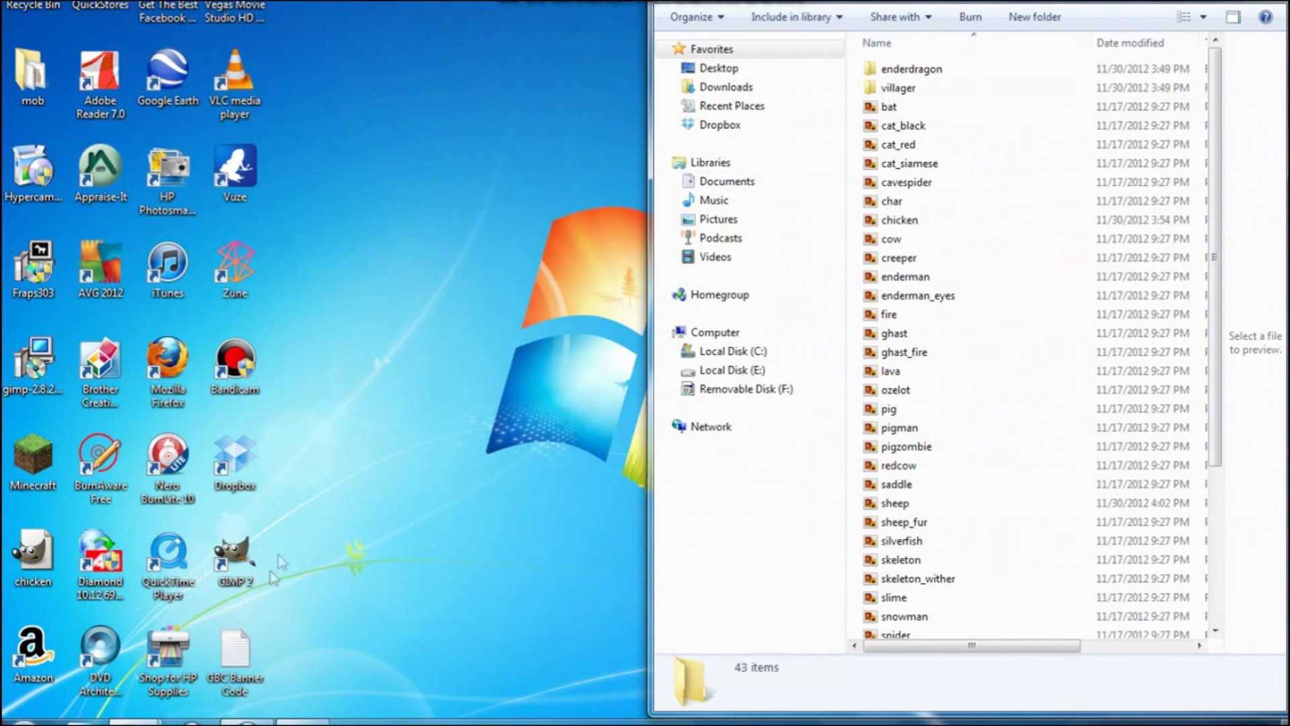
Launch GIMP and drag enderman.png from the mob folder into it
{"action": "double_click", "coordinate": [235, 558]}
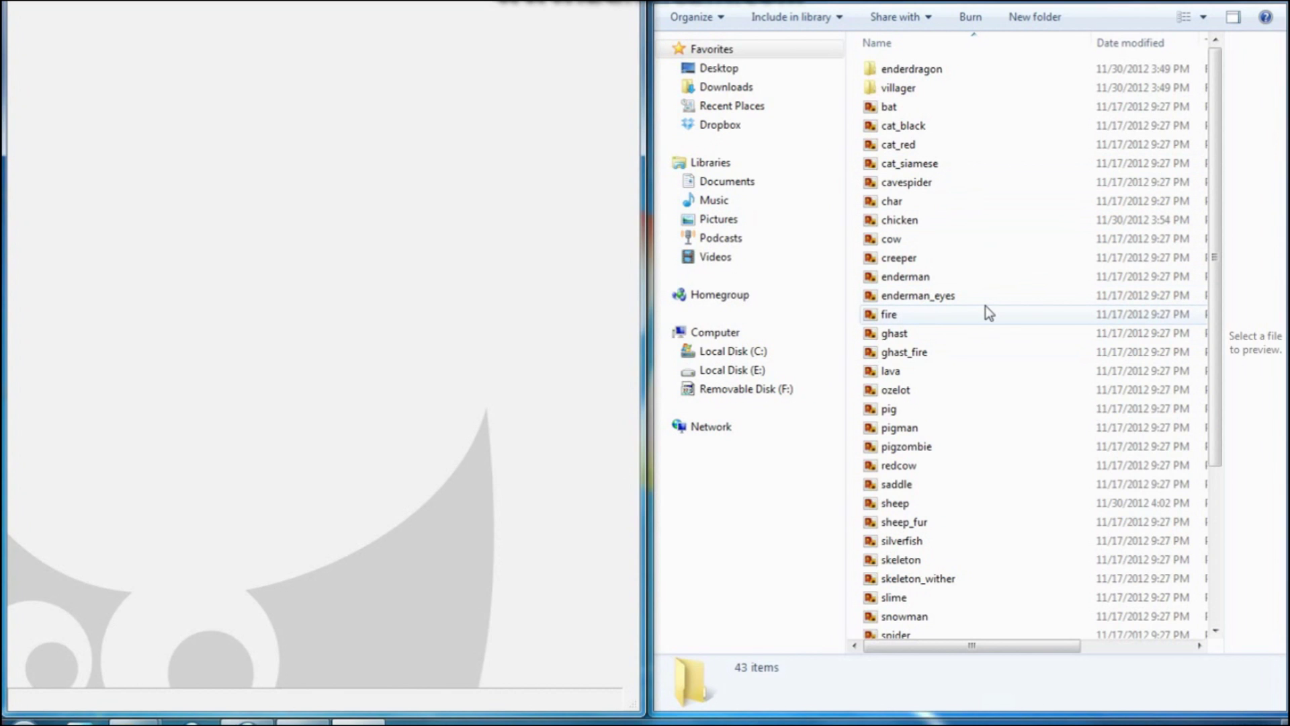
{"action": "left_click", "coordinate": [934, 276]}
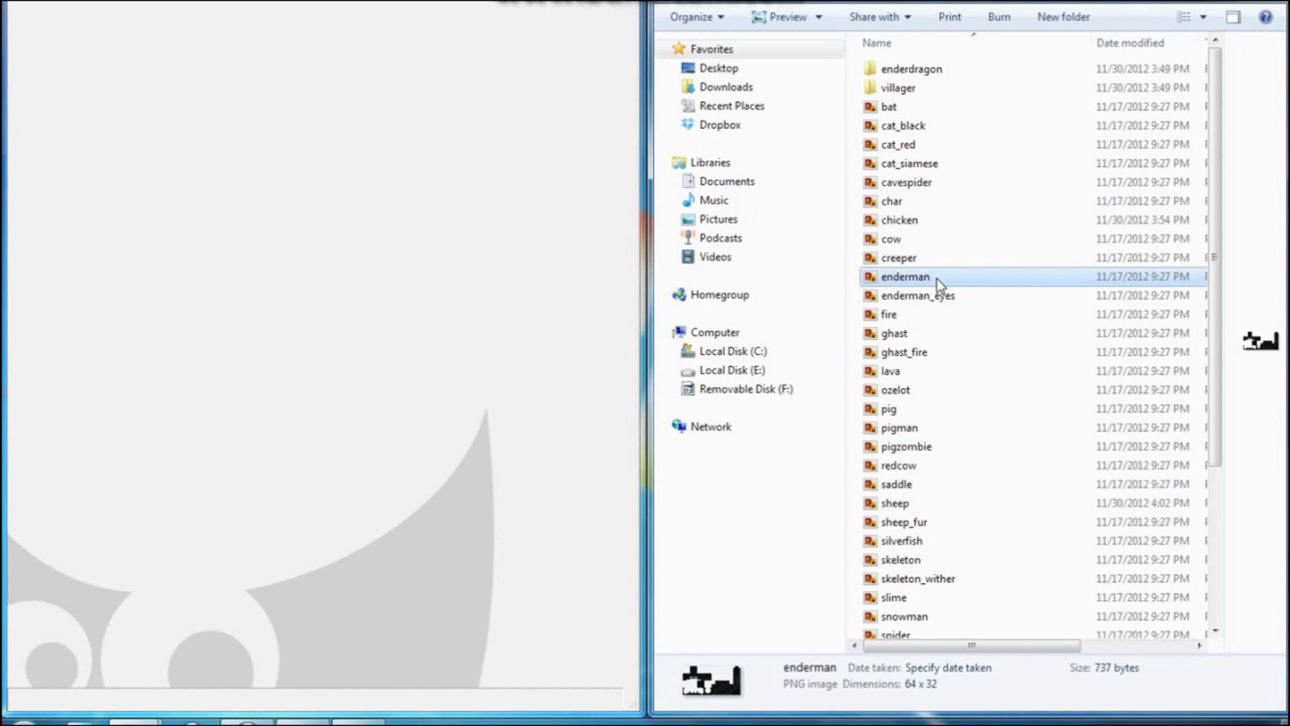
{"action": "left_click", "coordinate": [941, 289]}
{"action": "left_click_drag", "start_coordinate": [938, 282], "coordinate": [331, 286]}
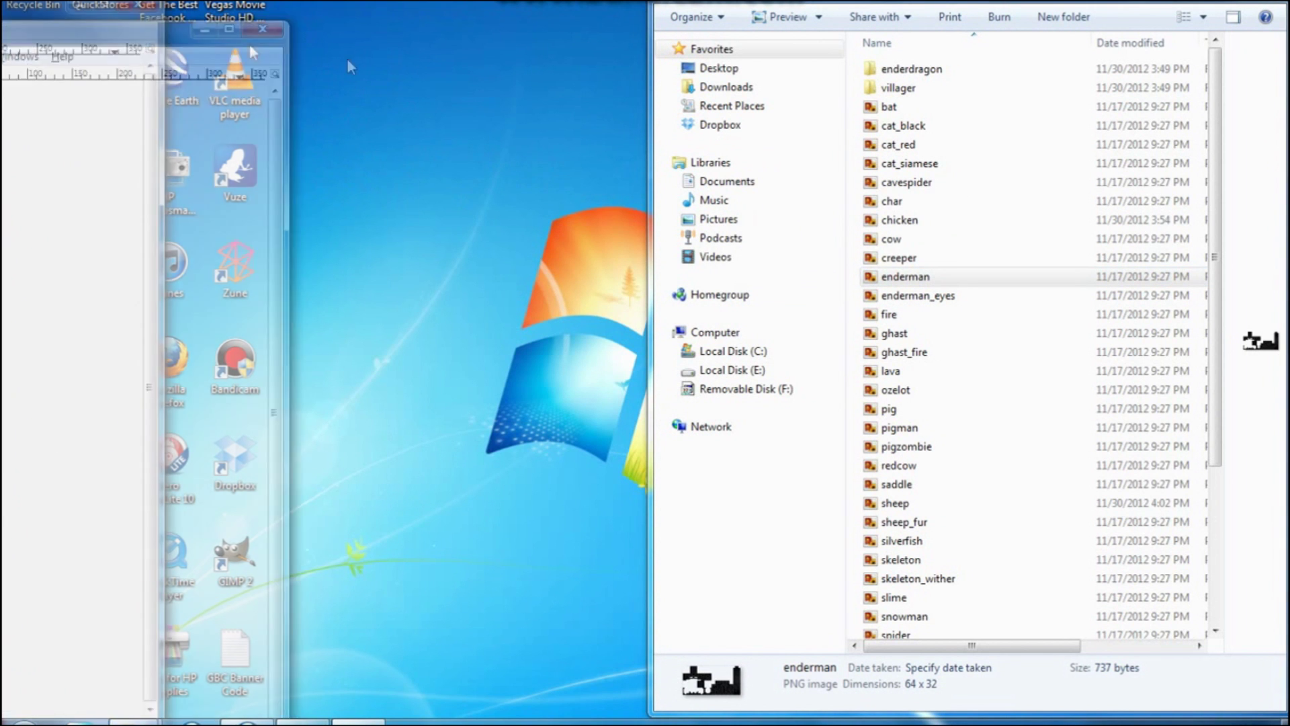
Maximize the enderman image at 1000% zoom; a soft dark stroke gets painted across it
{"action": "left_click", "coordinate": [612, 25]}
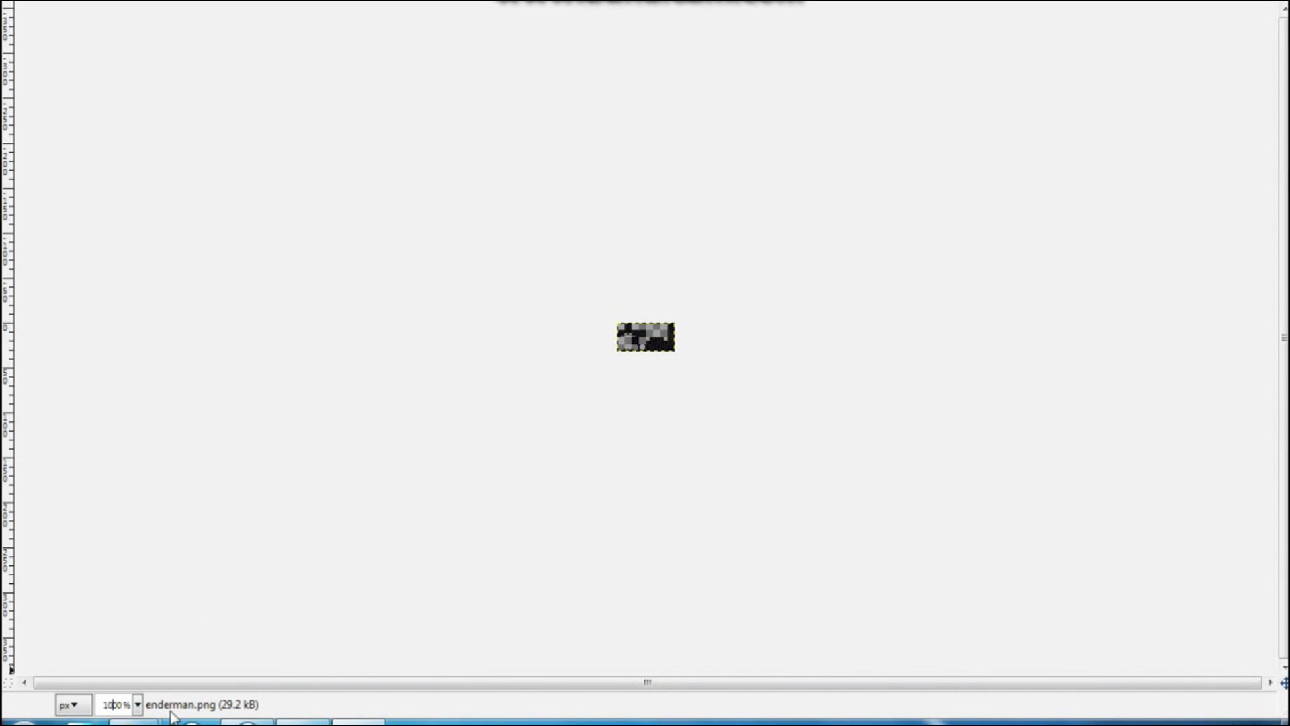
{"action": "key", "text": "Return"}
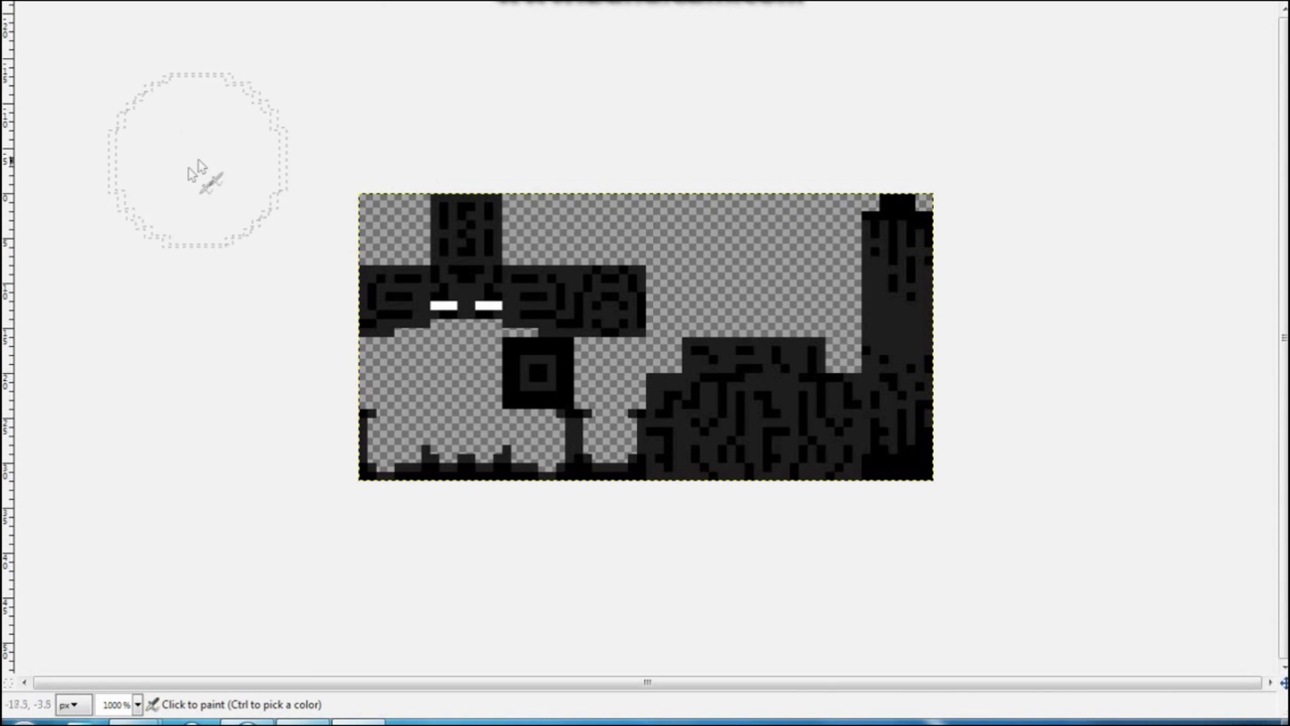
{"action": "mouse_move", "coordinate": [516, 228]}
{"action": "left_mouse_down"}
{"action": "mouse_move", "coordinate": [647, 332]}
{"action": "mouse_move", "coordinate": [444, 242]}
{"action": "mouse_move", "coordinate": [699, 240]}
{"action": "mouse_move", "coordinate": [603, 296]}
{"action": "mouse_move", "coordinate": [663, 272]}
{"action": "left_mouse_up"}
Undo the dark brush stroke and open a new toolbox from the Tools menu
{"action": "key", "text": "alt+e"}
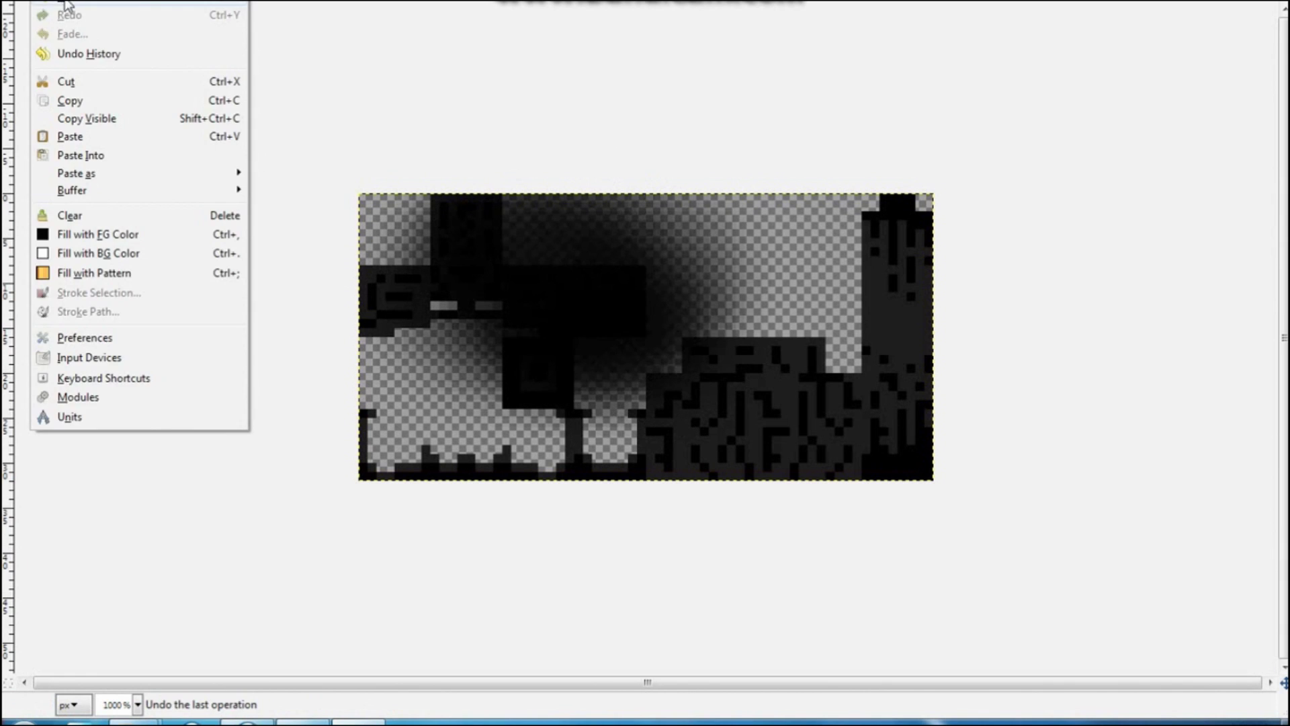
{"action": "left_click", "coordinate": [88, 7]}
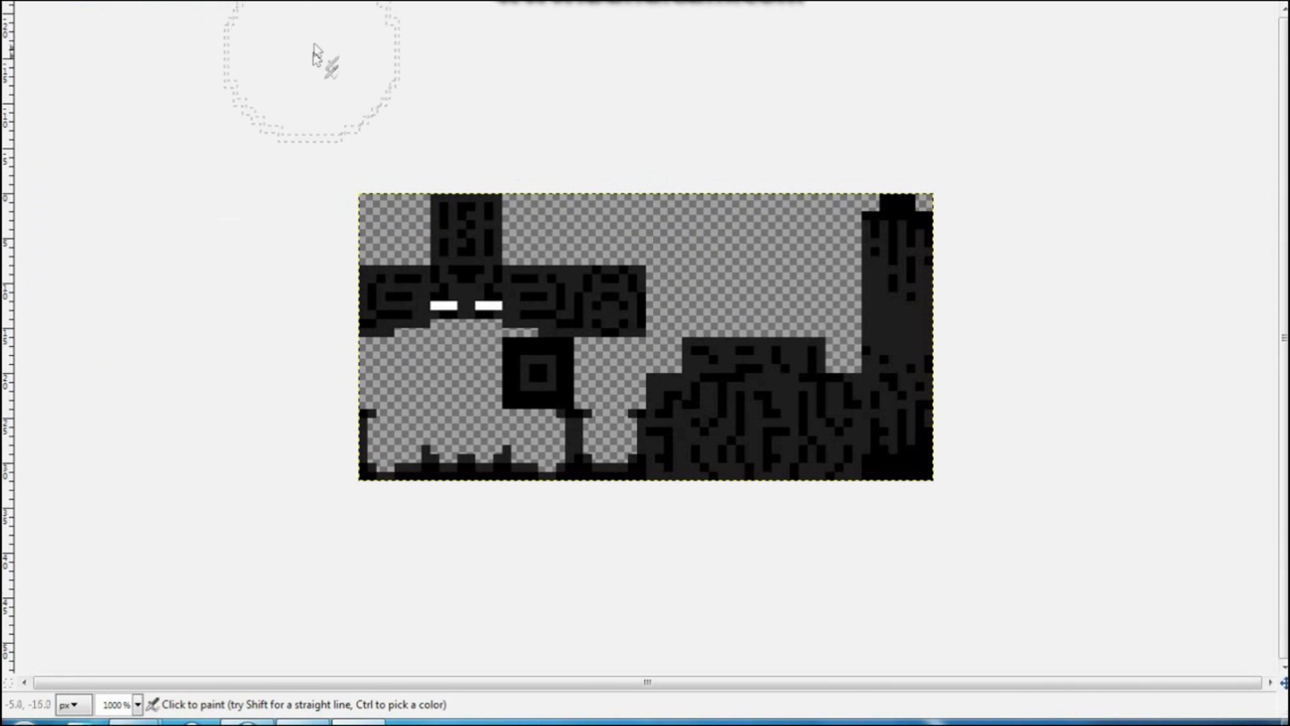
{"action": "key", "text": "alt+t"}
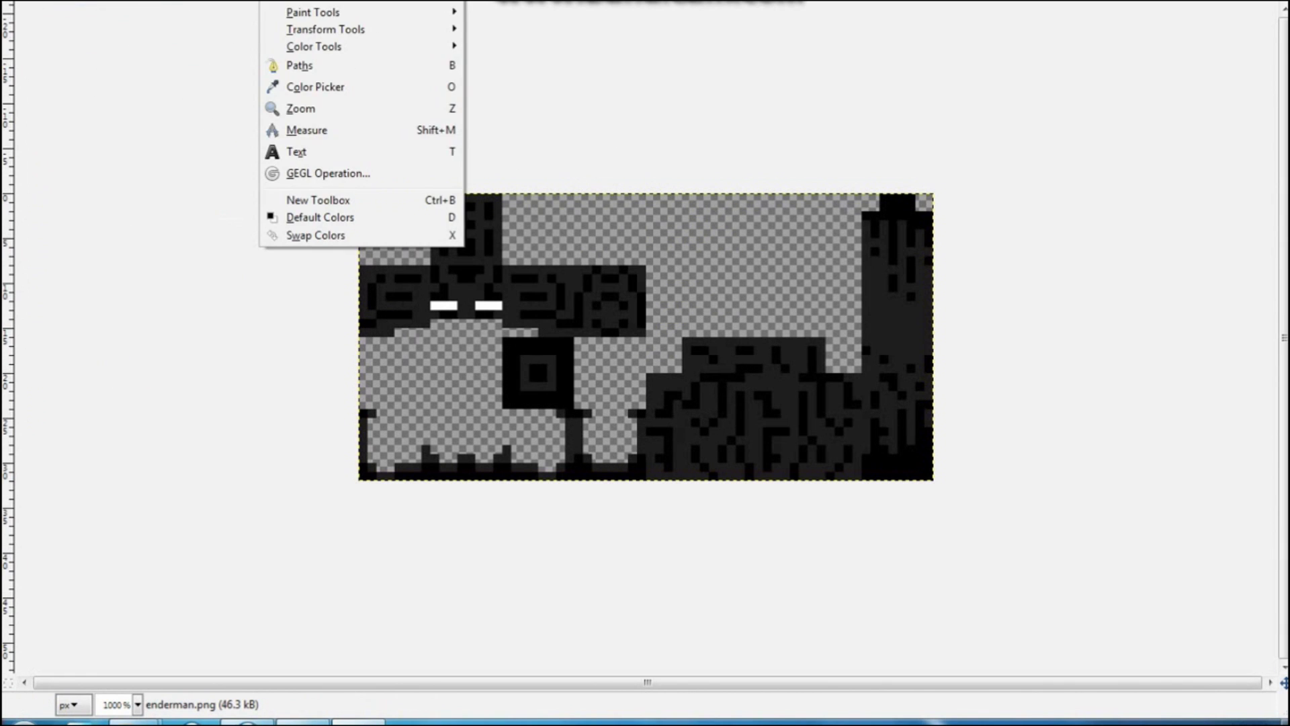
{"action": "left_click", "coordinate": [317, 200]}
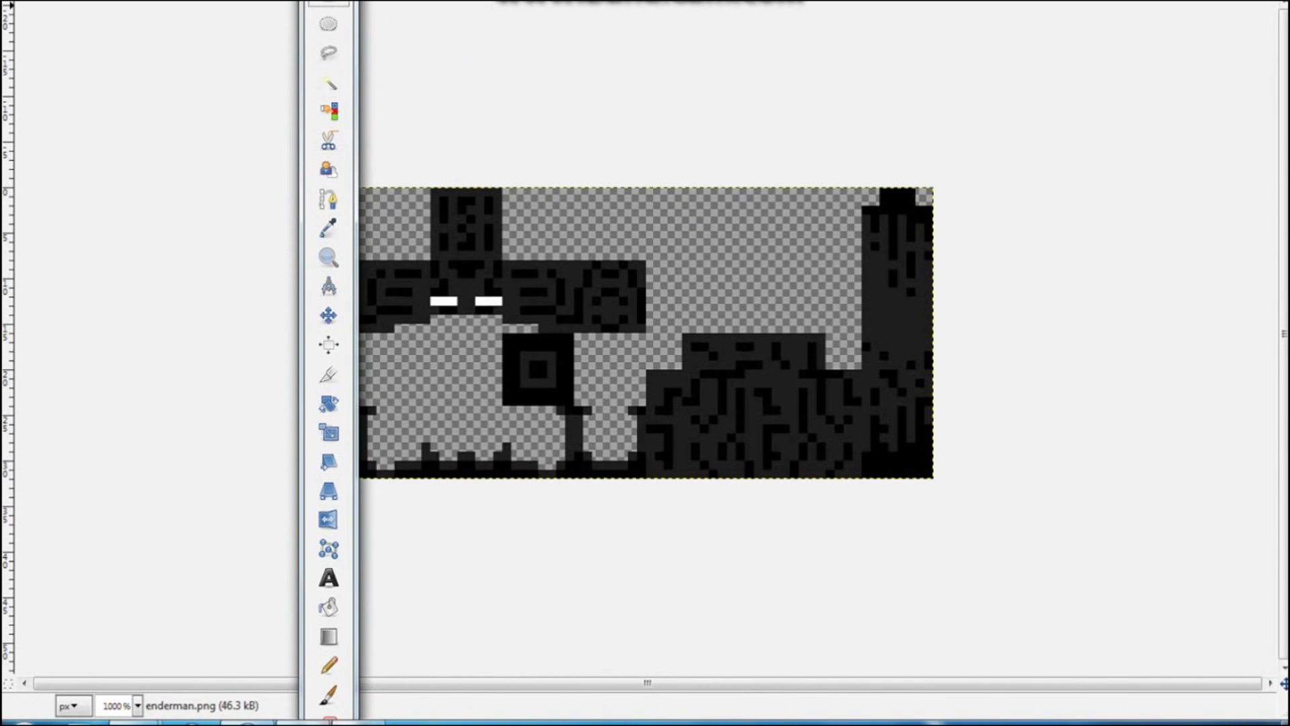
Widen the new toolbox to about four columns and place it beside the texture
{"action": "left_click_drag", "start_coordinate": [301, 67], "coordinate": [207, 68]}
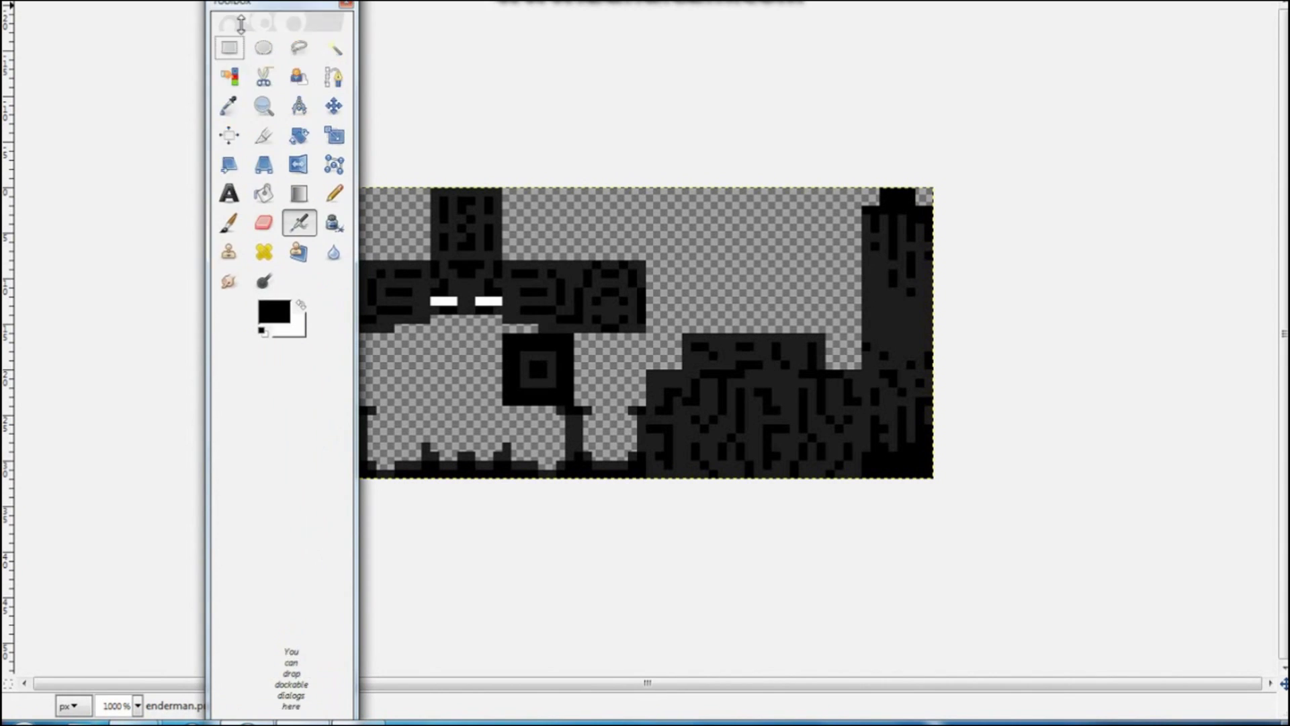
{"action": "left_click_drag", "start_coordinate": [276, 0], "coordinate": [276, 2]}
{"action": "left_click_drag", "start_coordinate": [301, 127], "coordinate": [233, 502]}
{"action": "left_click_drag", "start_coordinate": [293, 537], "coordinate": [404, 536]}
{"action": "left_click_drag", "start_coordinate": [286, 507], "coordinate": [196, 106]}
{"action": "key", "text": "n"}
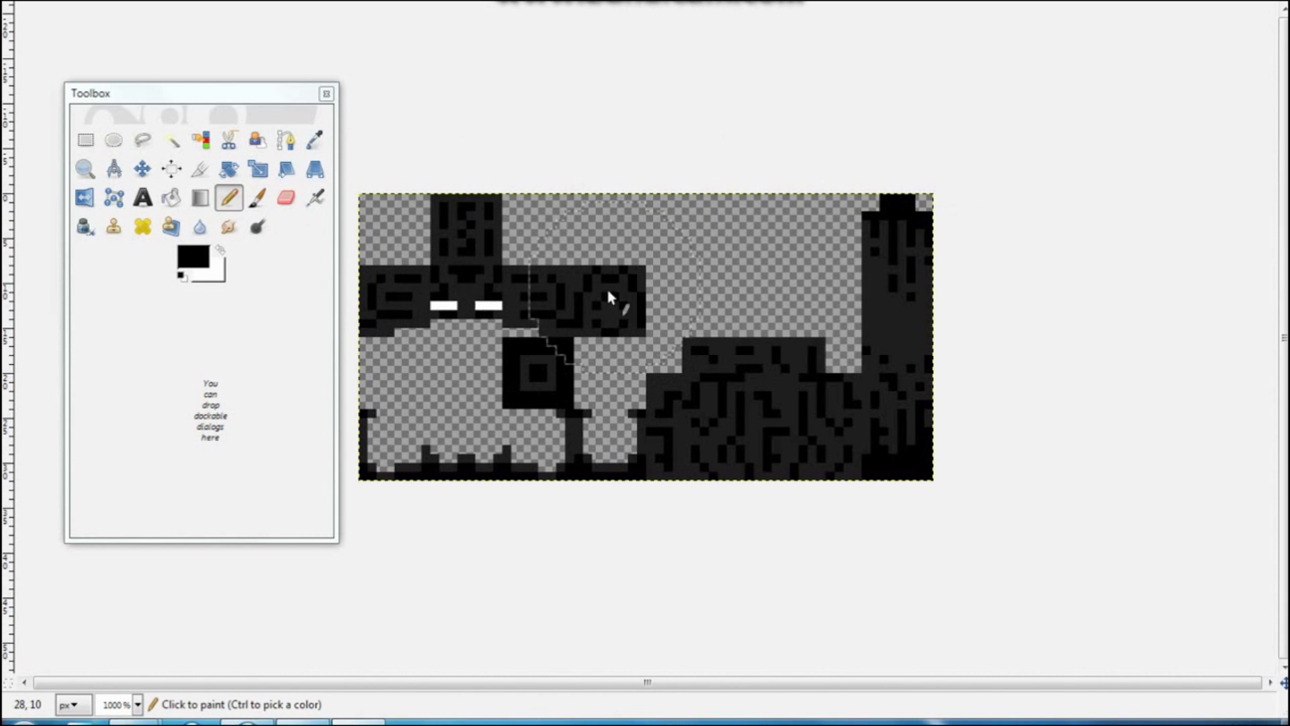
{"action": "left_click", "coordinate": [265, 201]}
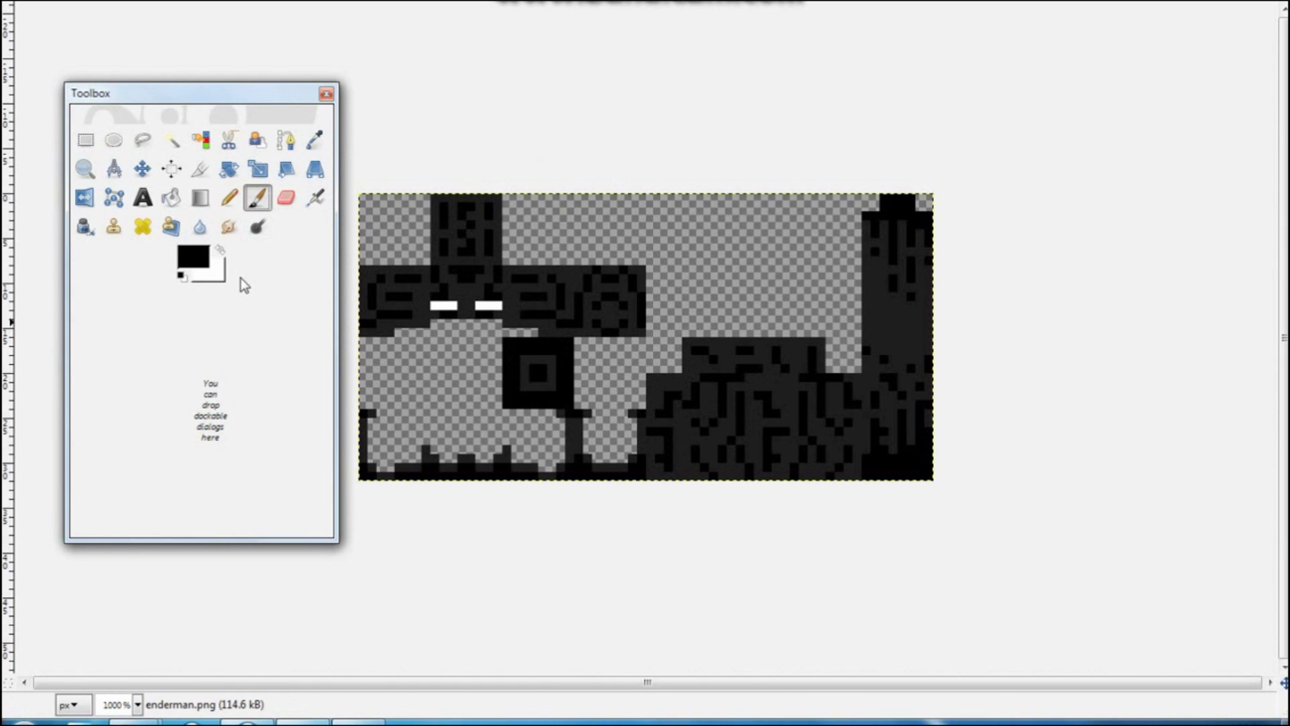
Select the Pencil and show its options: opacity 100, brush 2. Hardness 050, size 20
{"action": "left_click", "coordinate": [230, 197]}
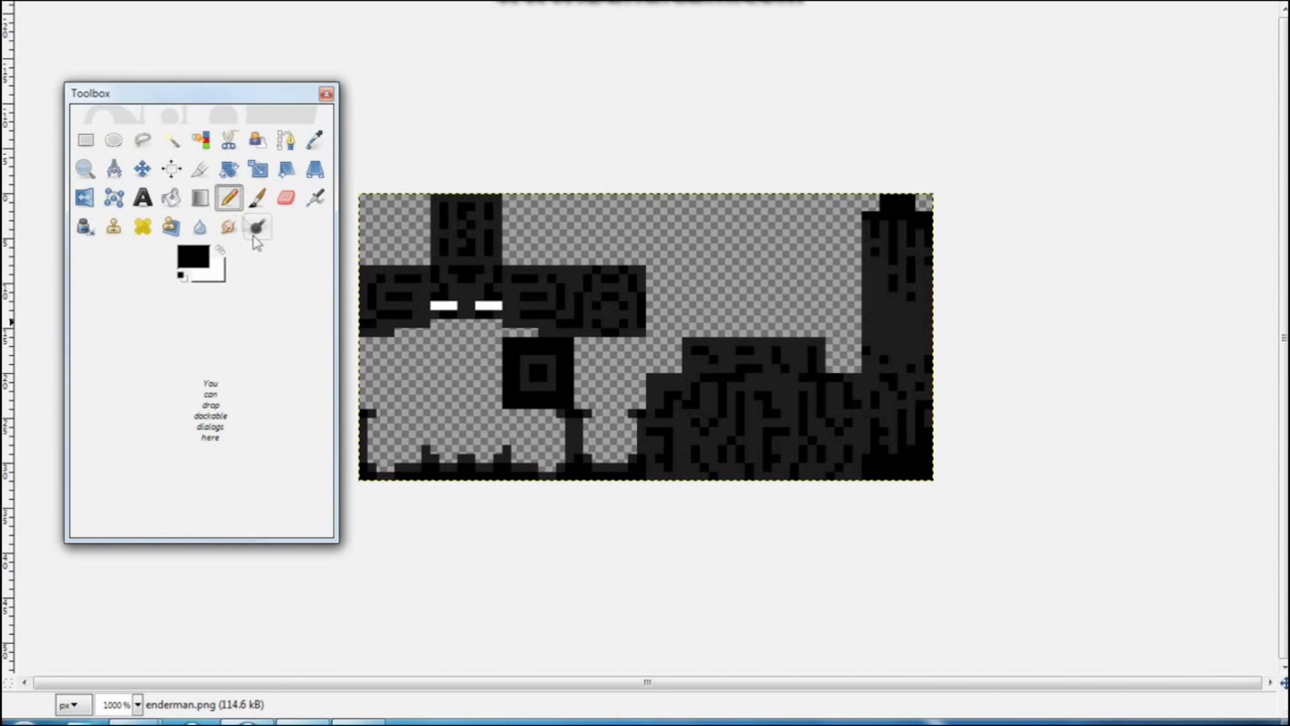
{"action": "double_click", "coordinate": [230, 199]}
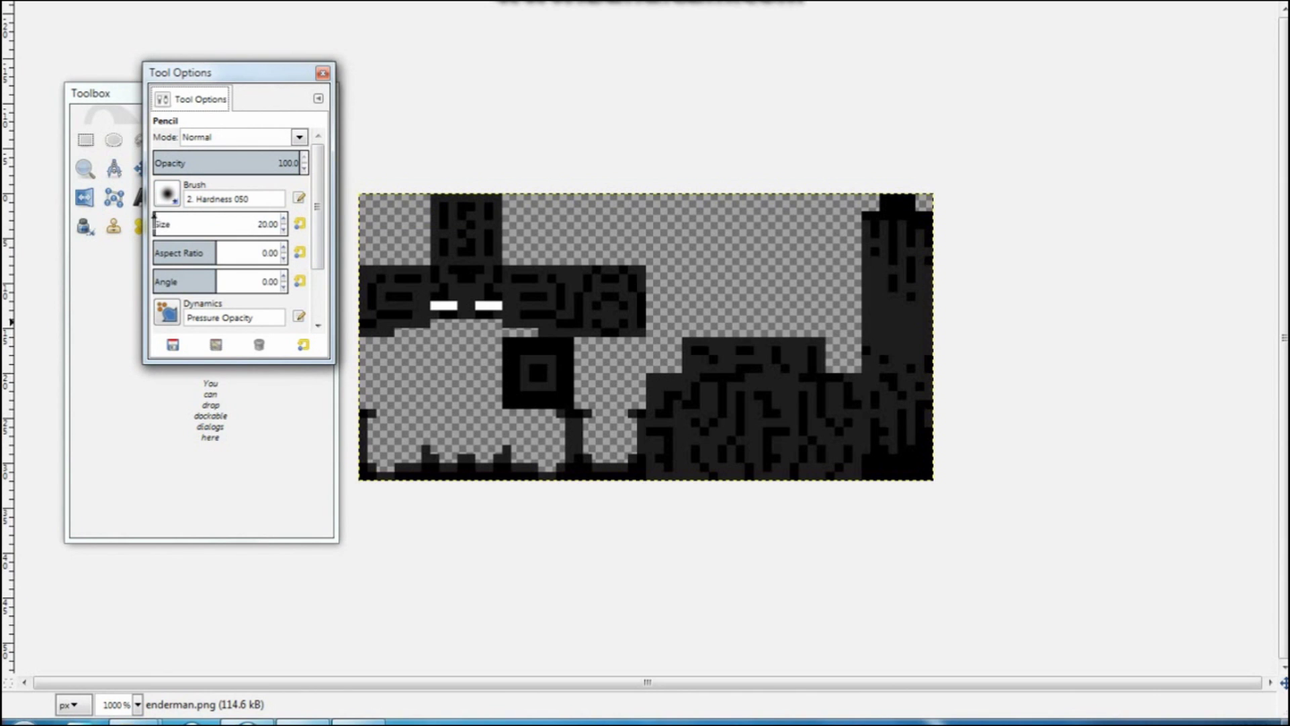
Set the Pencil size from 20.00 to 1.00 with the '1. Pixel' brush, then close Tool Options
{"action": "left_click_drag", "start_coordinate": [156, 221], "coordinate": [145, 224]}
{"action": "left_click", "coordinate": [168, 195]}
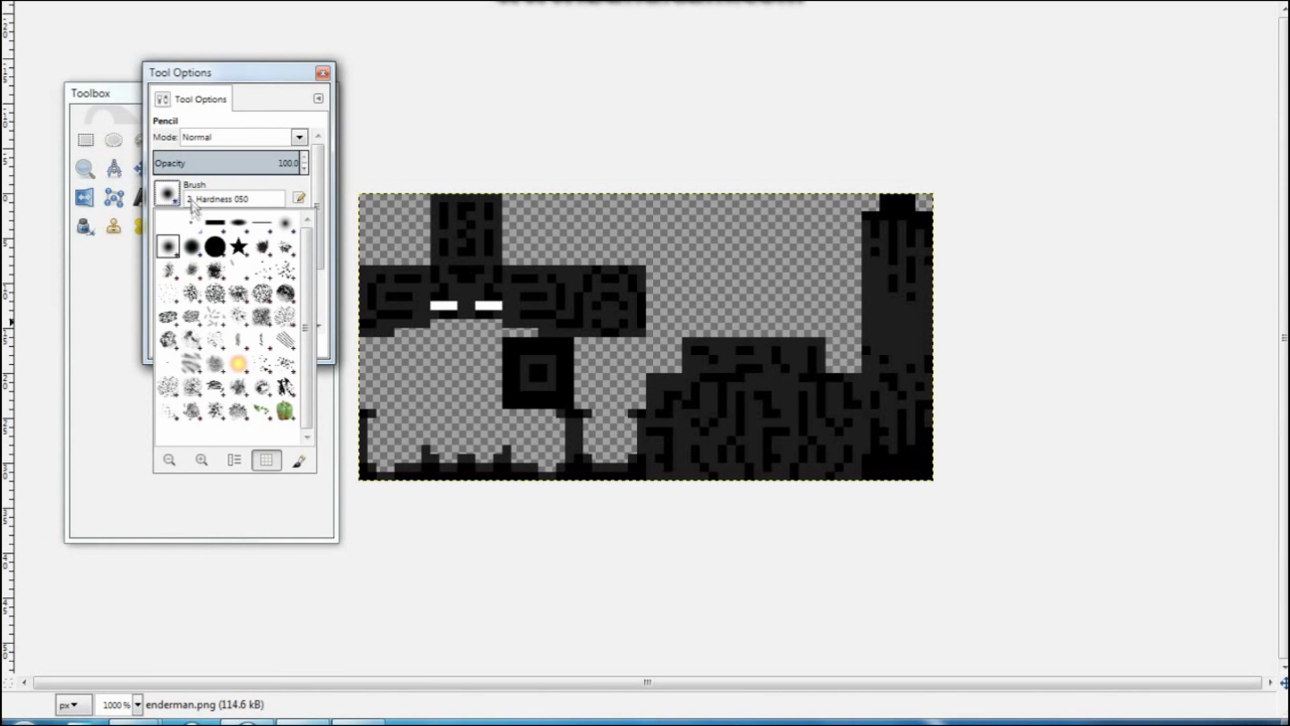
{"action": "left_click", "coordinate": [194, 228]}
{"action": "left_click", "coordinate": [322, 73]}
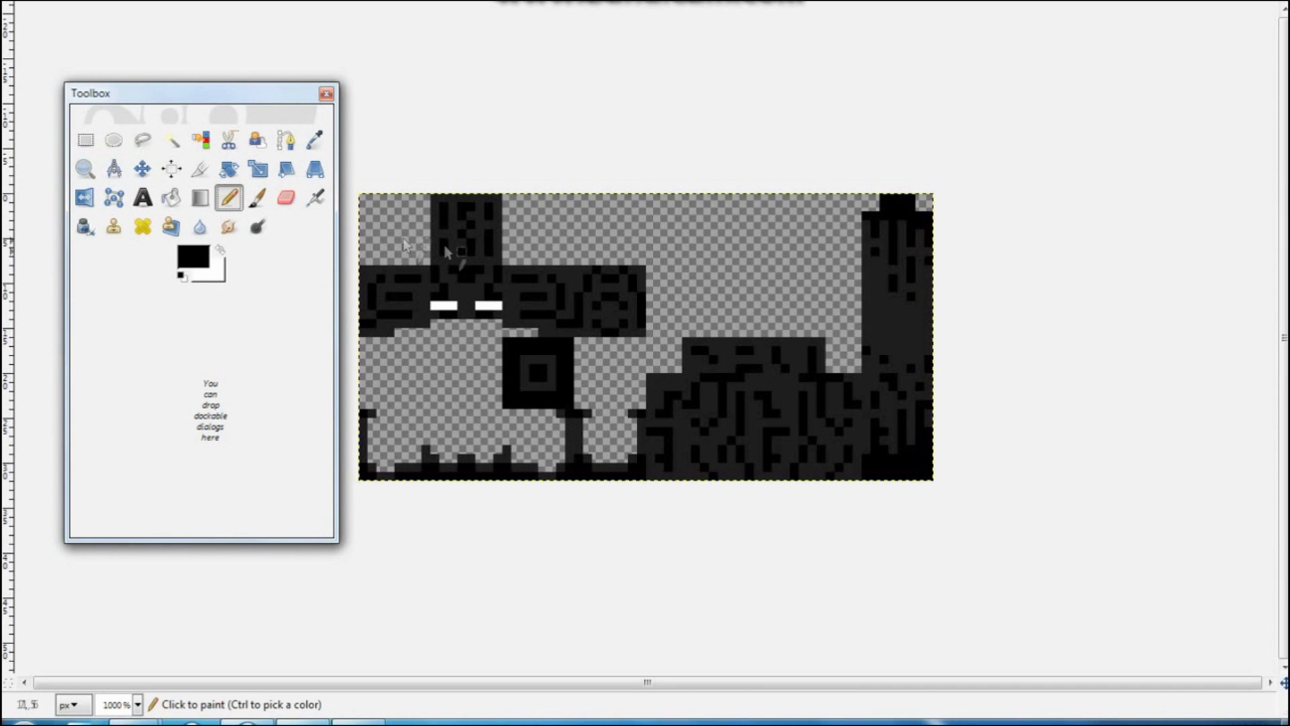
Change the foreground colour to magenta f909f1
{"action": "left_click", "coordinate": [193, 259]}
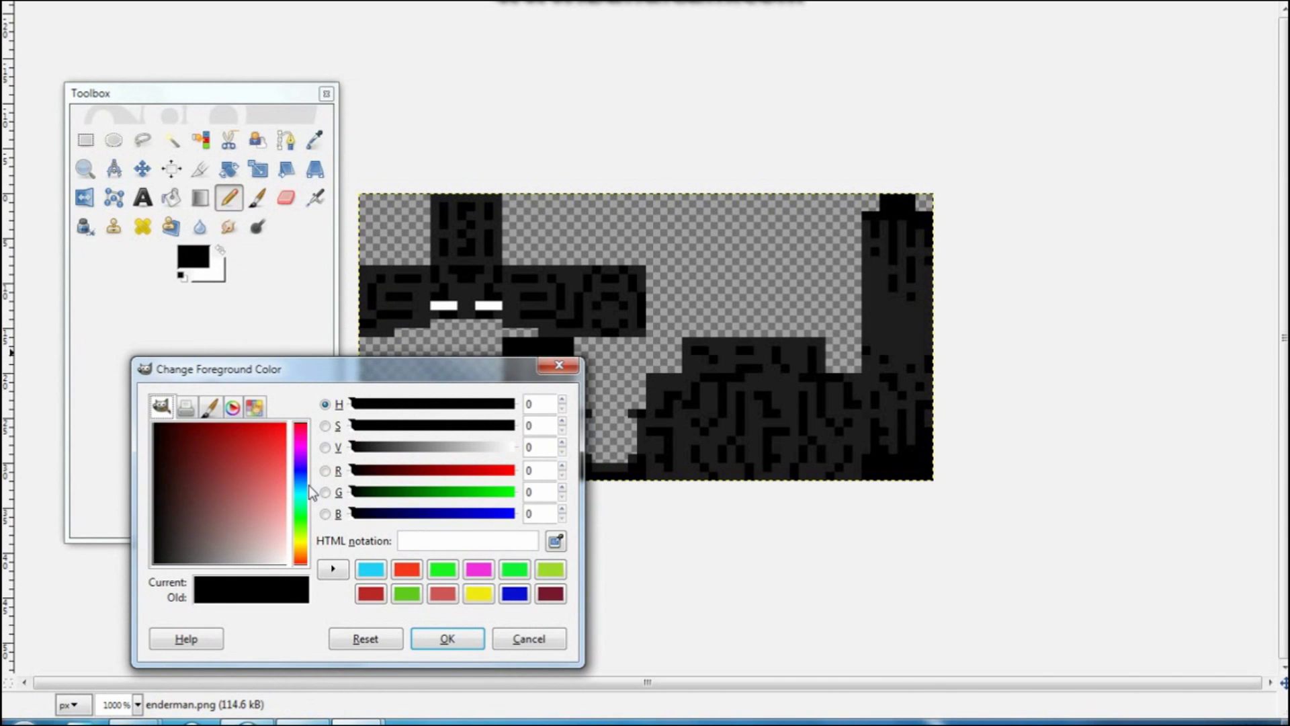
{"action": "left_click_drag", "start_coordinate": [304, 459], "coordinate": [283, 429]}
{"action": "left_click", "coordinate": [277, 445]}
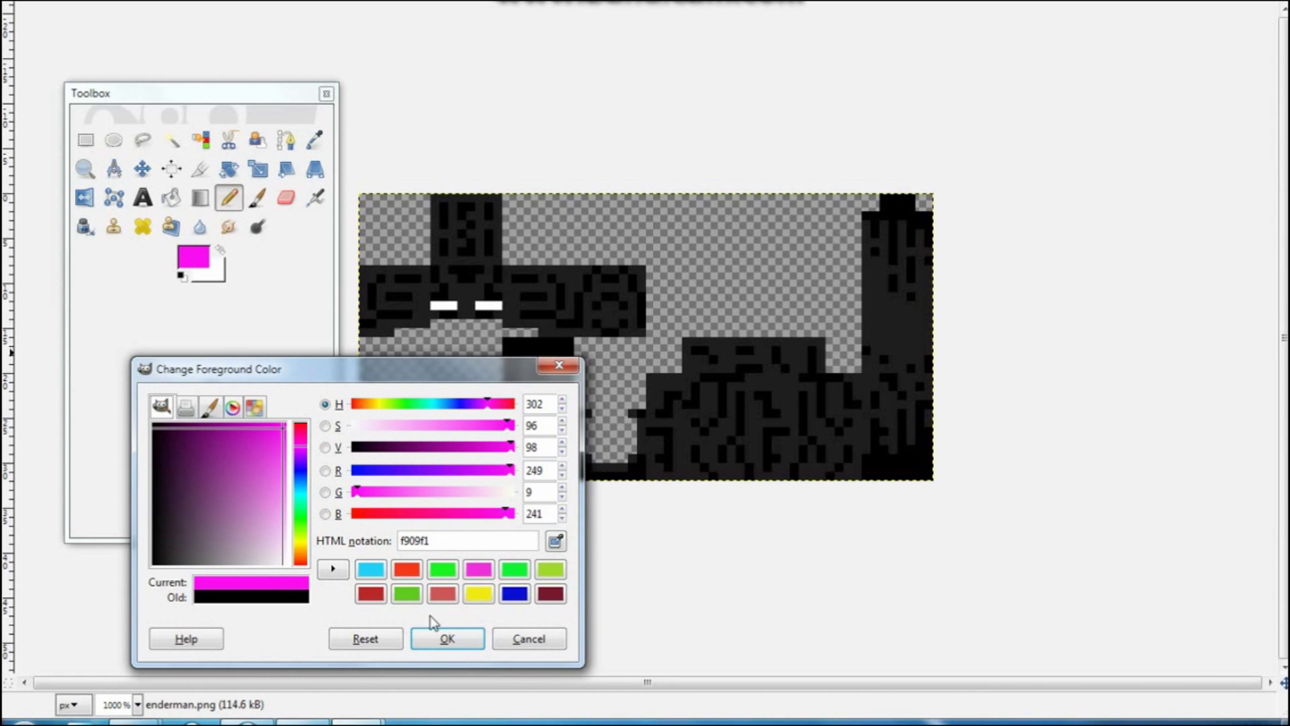
{"action": "left_click", "coordinate": [434, 637]}
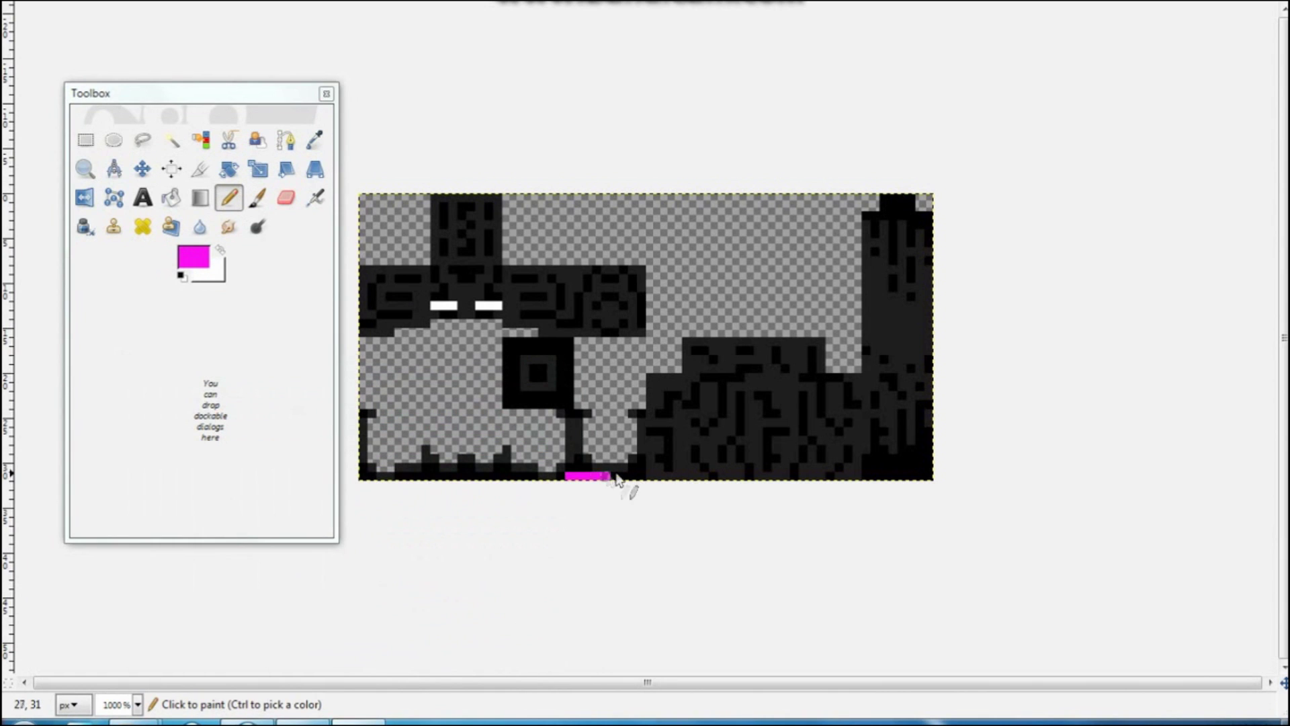